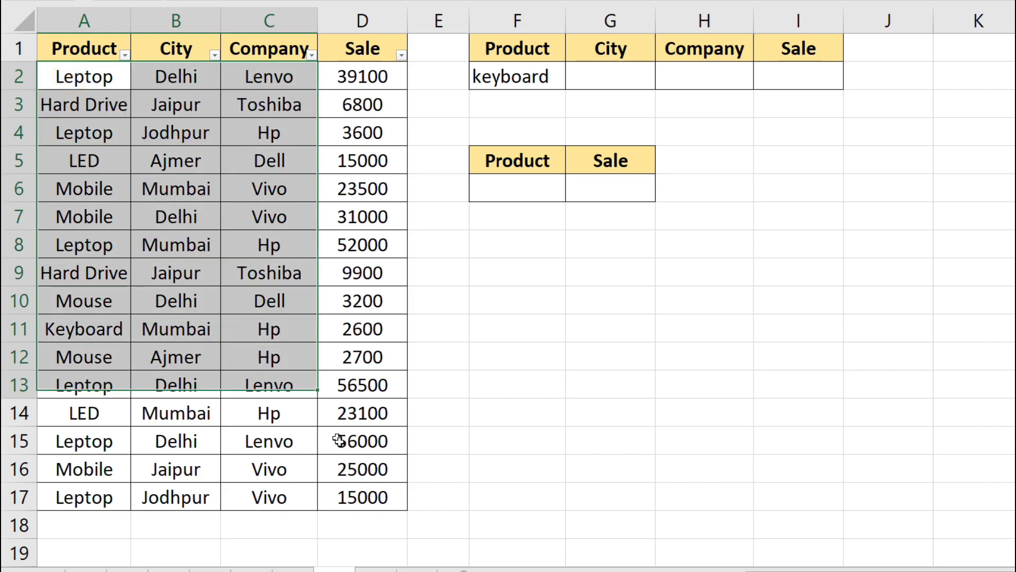
# Examine the Product, City, Company and Sale columns of the data table, including each Leptop entry in the Product column
pyautogui.click(92, 88)
pyautogui.moveTo(92, 98); pyautogui.dragTo(82, 381)
pyautogui.moveTo(191, 69); pyautogui.dragTo(152, 359)
pyautogui.moveTo(281, 89); pyautogui.dragTo(267, 391)
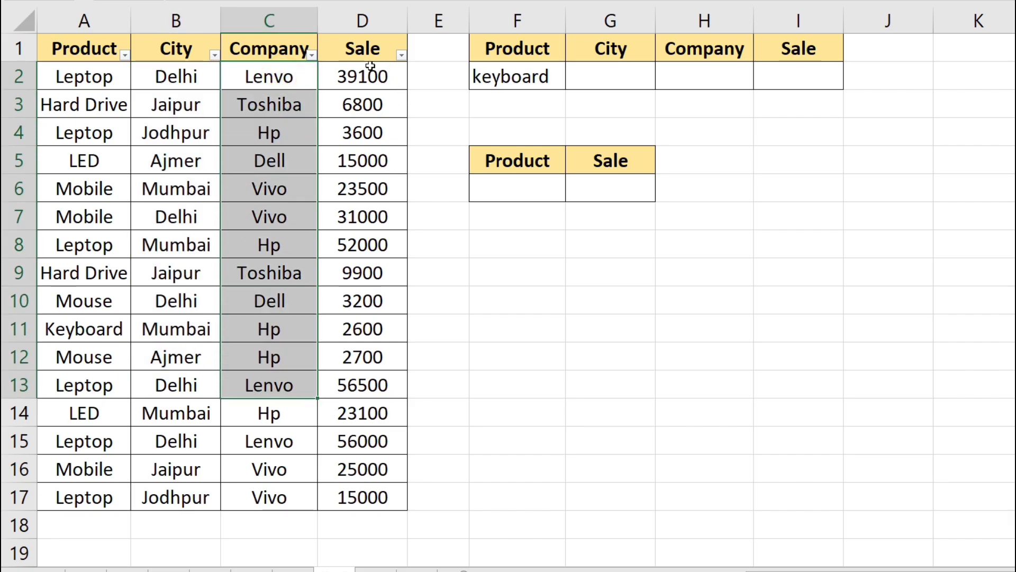
pyautogui.moveTo(375, 75); pyautogui.dragTo(339, 458)
pyautogui.click(357, 206)
pyautogui.click(71, 77)
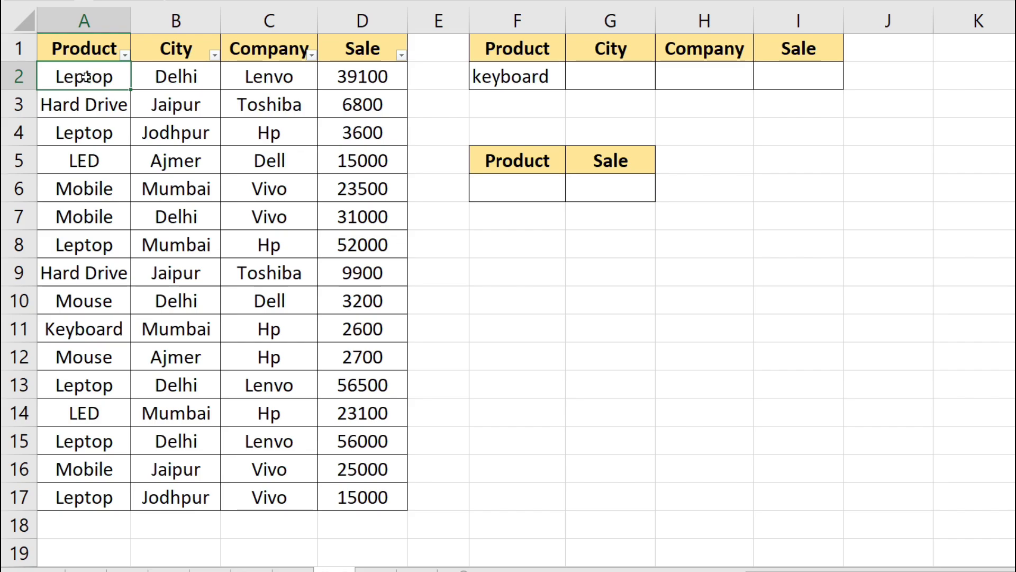
pyautogui.click(99, 131)
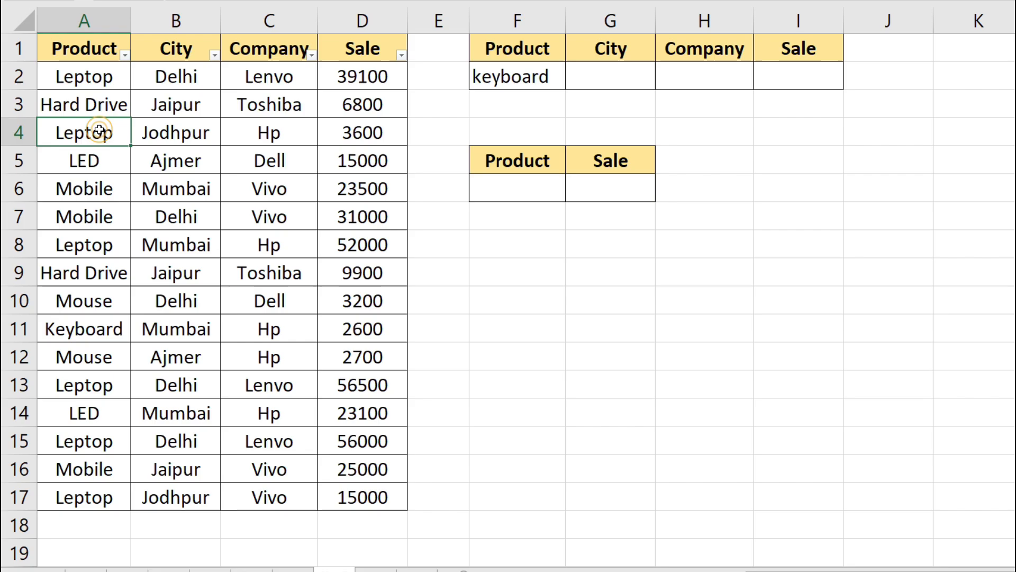
pyautogui.click(83, 248)
pyautogui.click(85, 380)
pyautogui.click(94, 451)
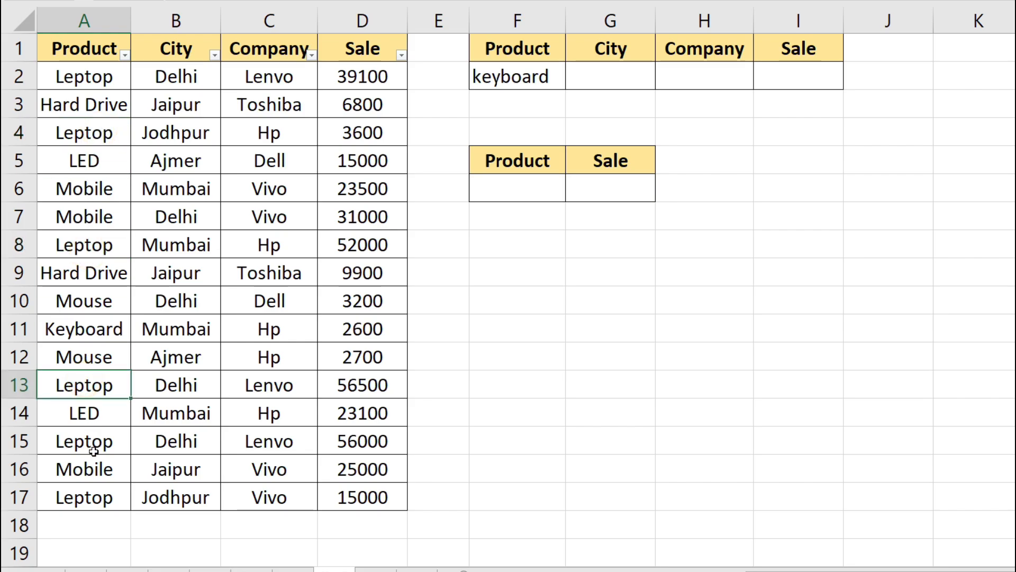
pyautogui.click(105, 497)
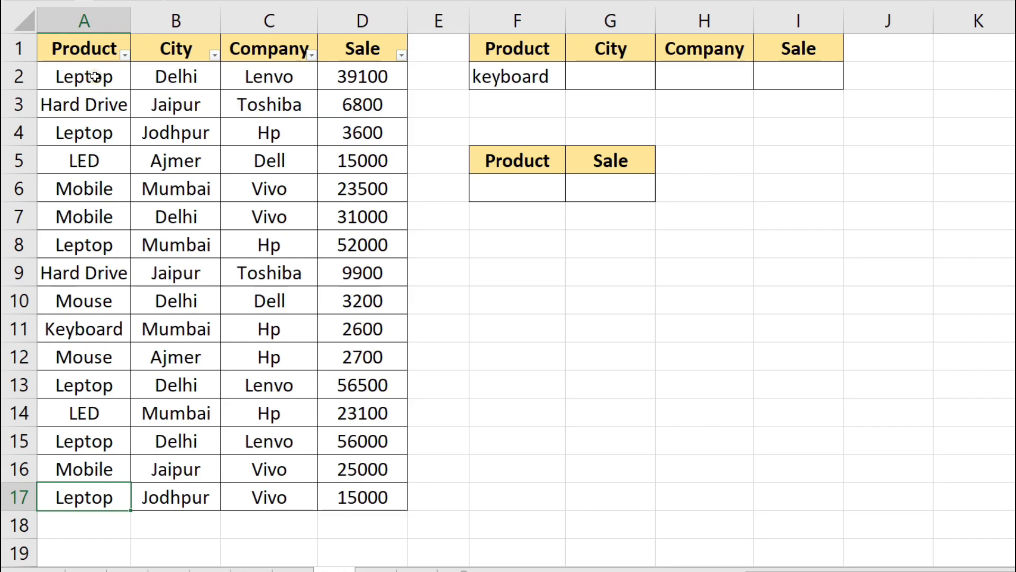
pyautogui.moveTo(95, 80); pyautogui.dragTo(96, 493)
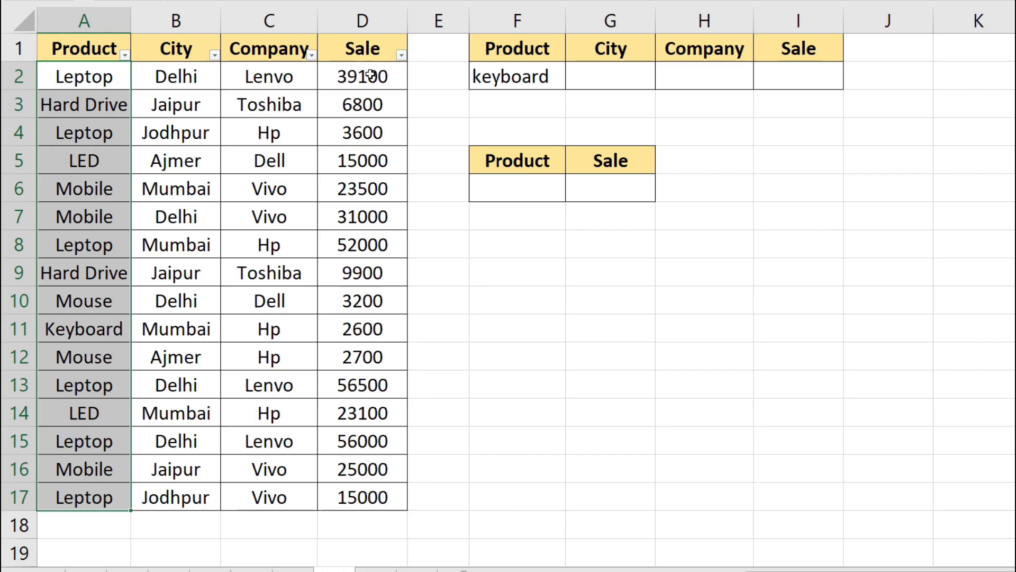
# Start a SUMIF formula in G6 under the Sale header, with product cells A2:A17 as the range
pyautogui.click(596, 189)
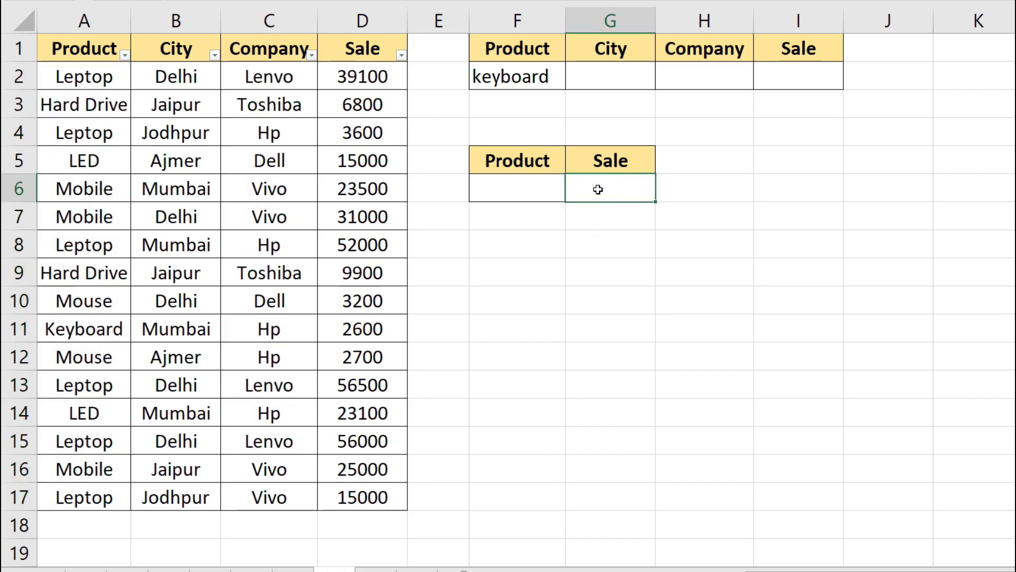
pyautogui.click(510, 190)
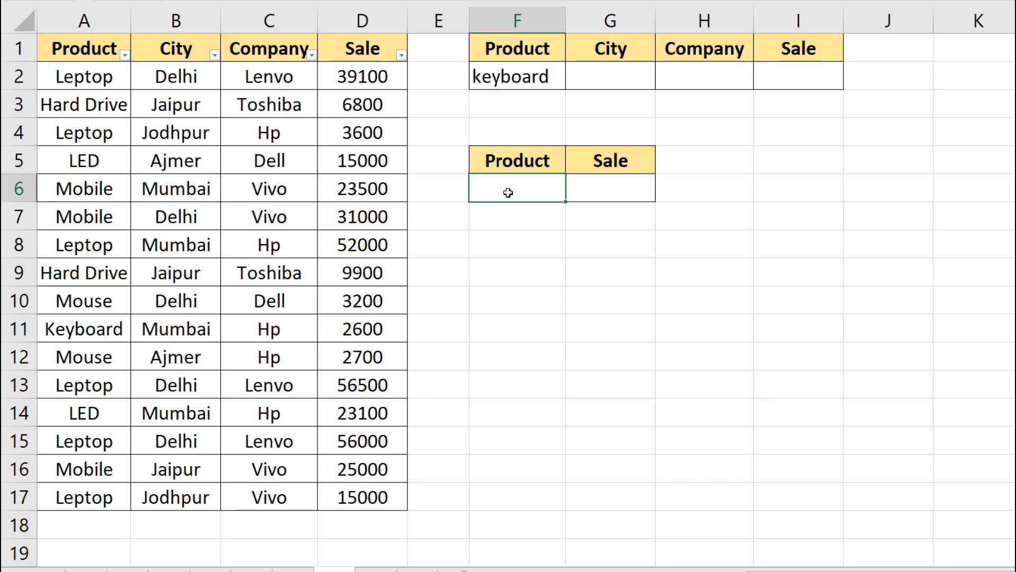
pyautogui.click(613, 191)
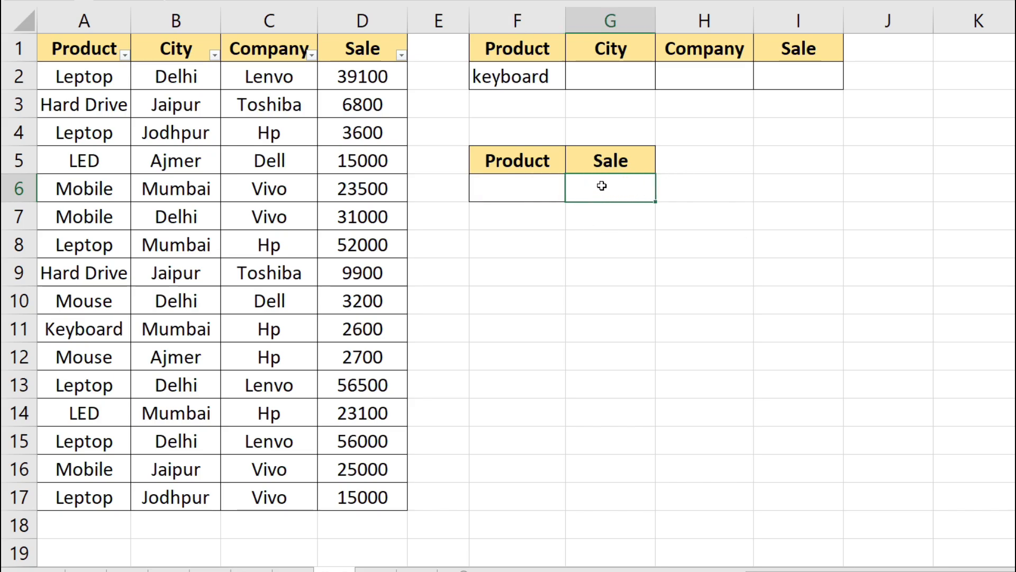
pyautogui.write('=')
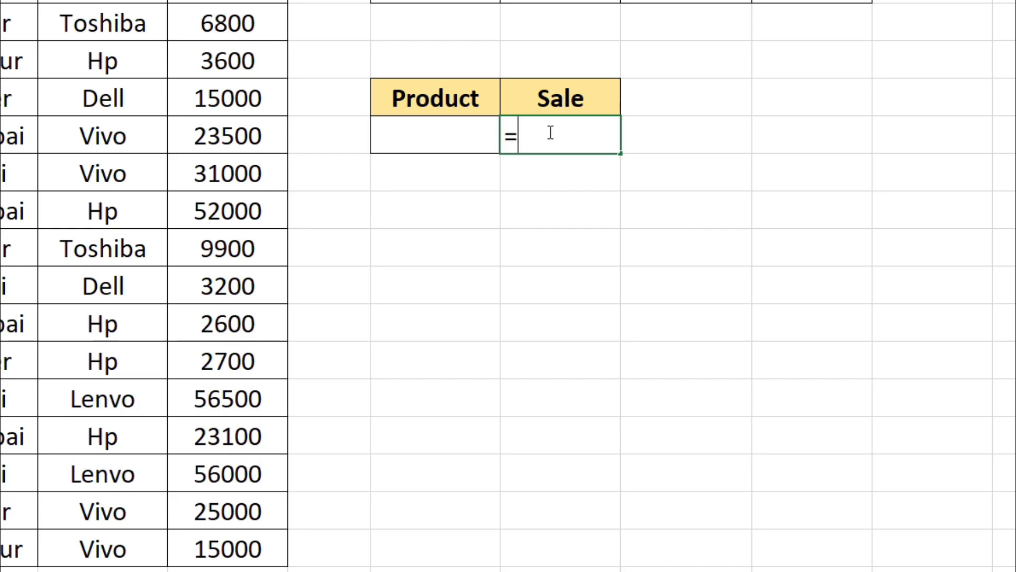
pyautogui.write('sumif')
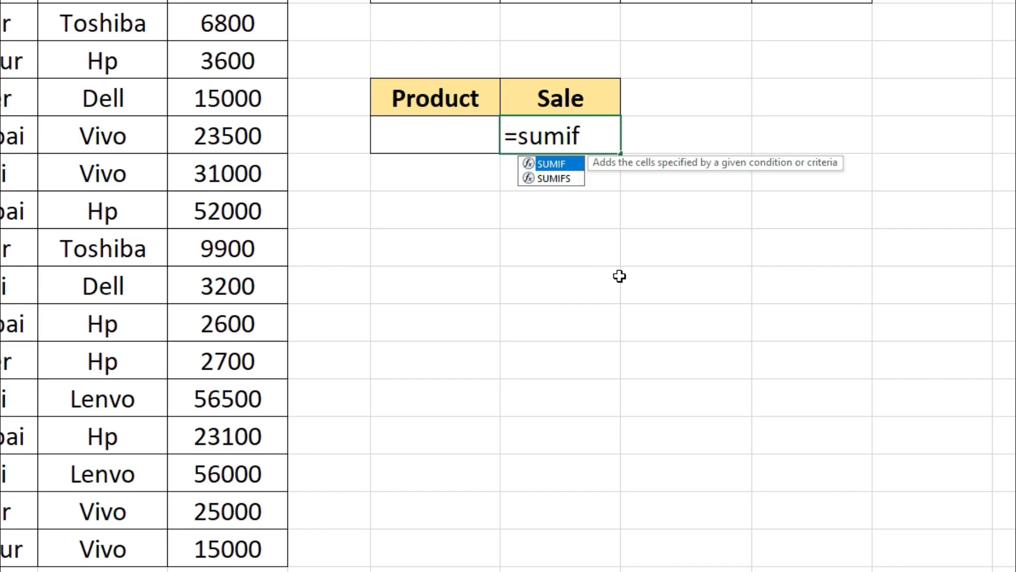
pyautogui.press('Tab')
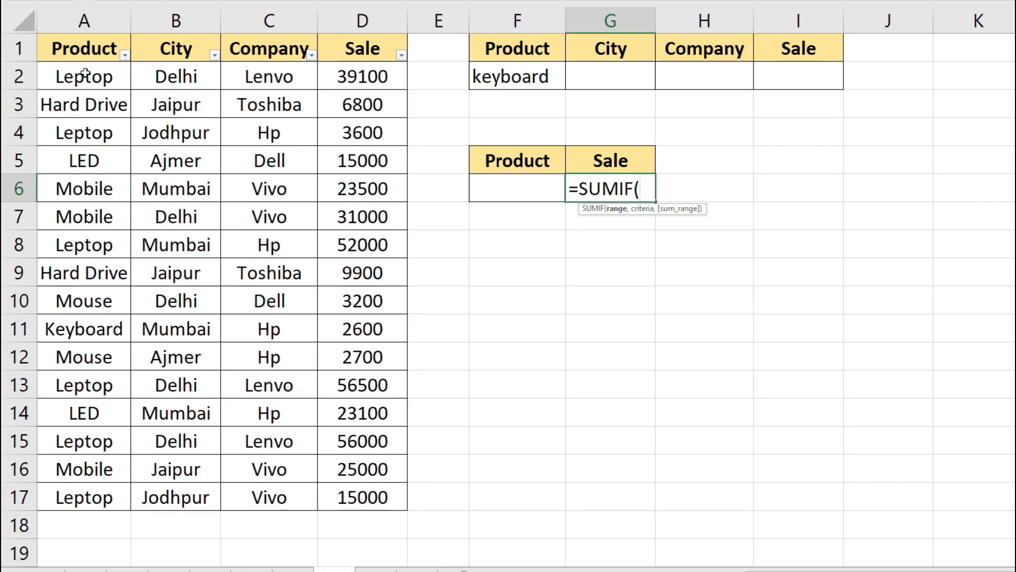
pyautogui.moveTo(82, 77); pyautogui.dragTo(94, 496)
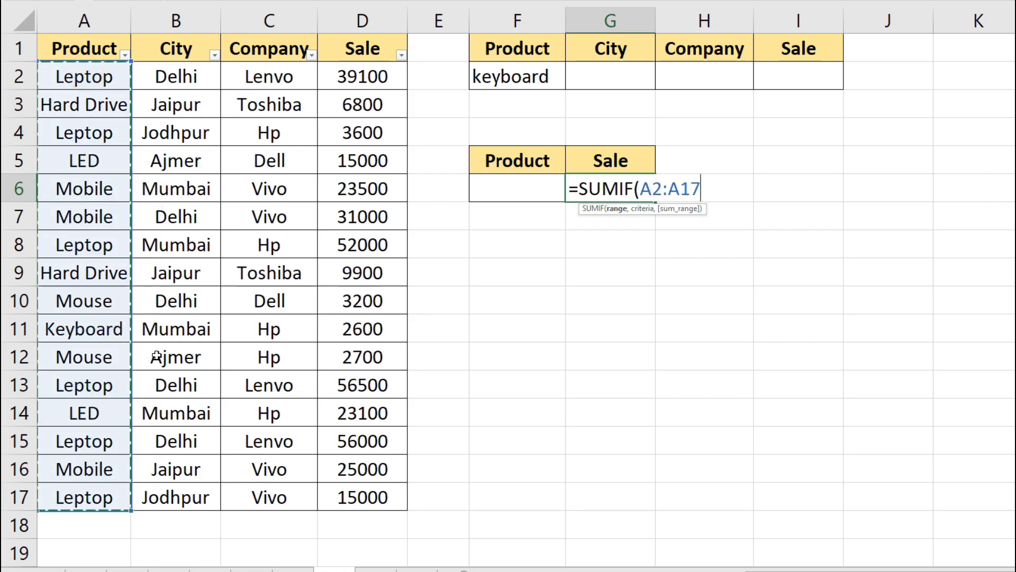
pyautogui.write(',')
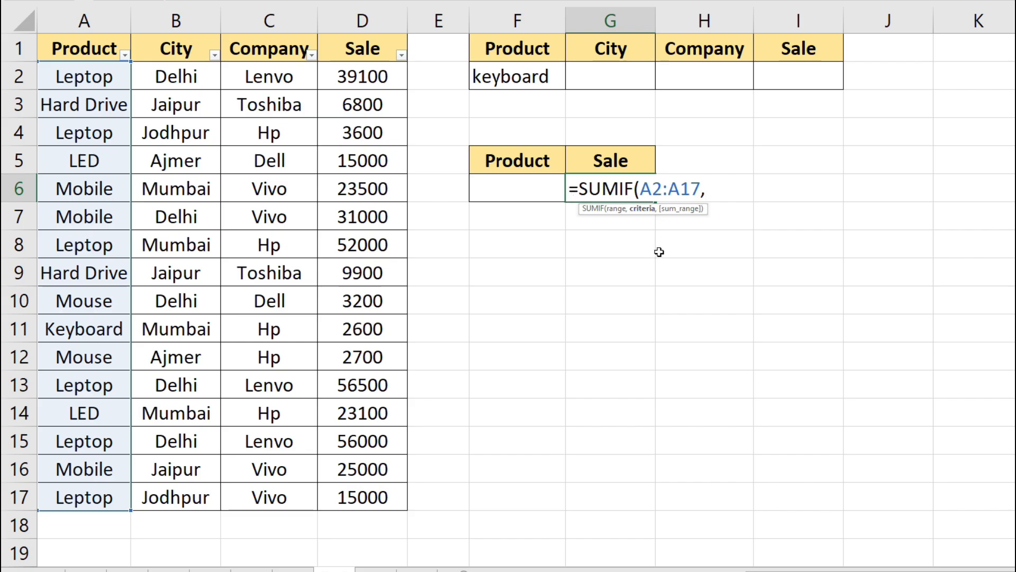
# Complete the SUMIF formula with "leptop" as the criteria and D2:D17 as the sum range
pyautogui.write('"')
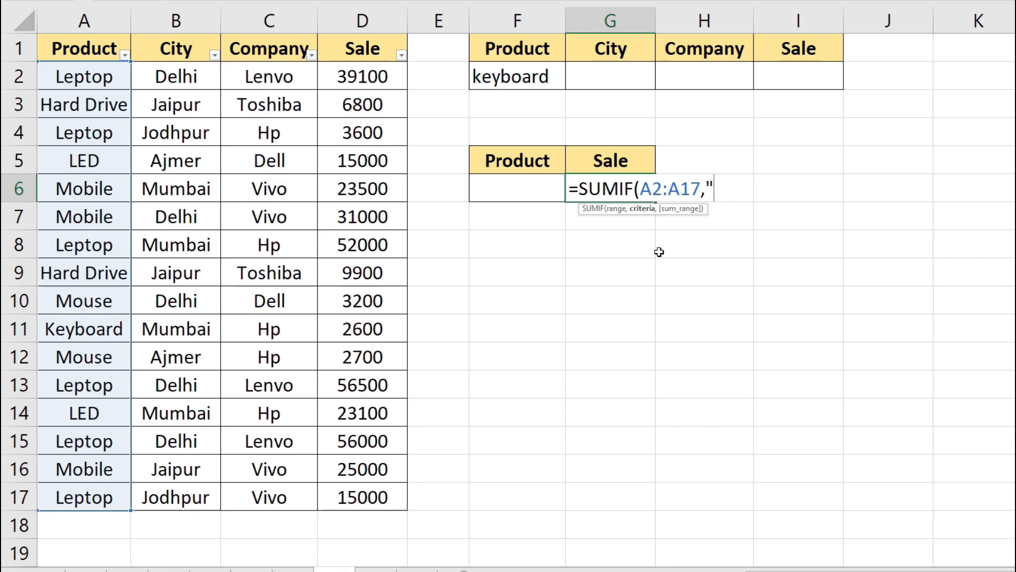
pyautogui.write('leptop"')
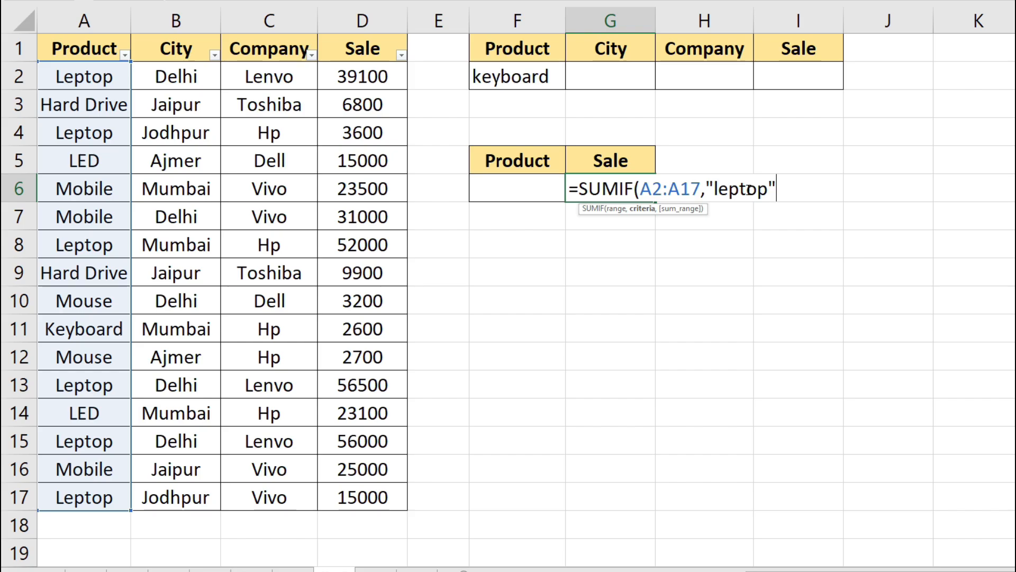
pyautogui.write(',')
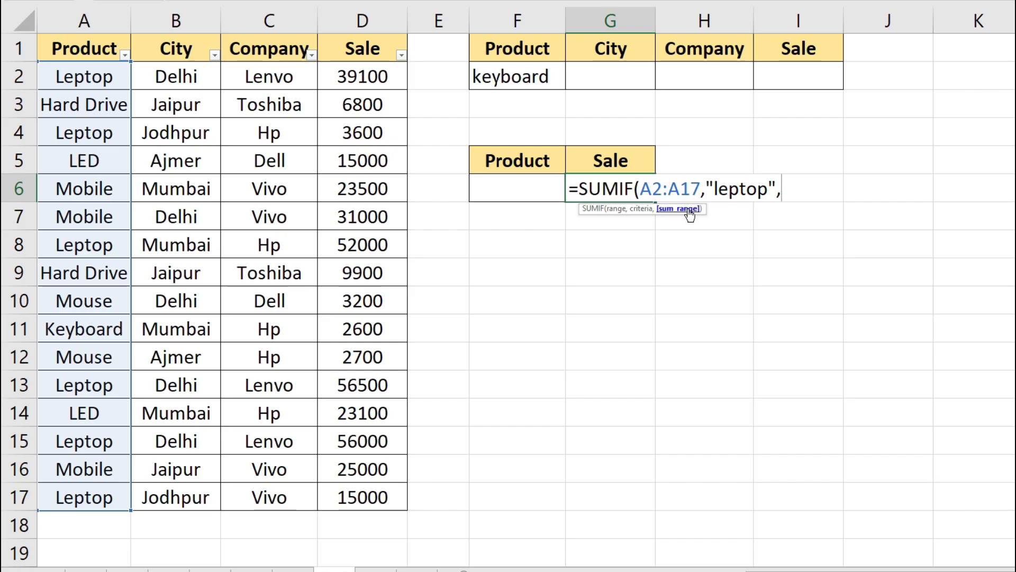
pyautogui.moveTo(373, 74); pyautogui.dragTo(374, 487)
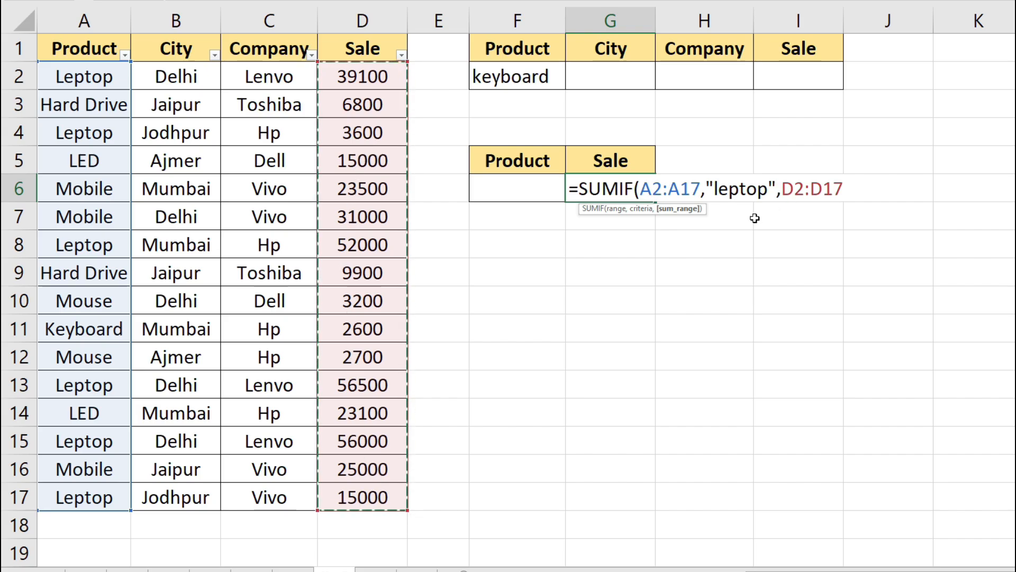
pyautogui.write(')')
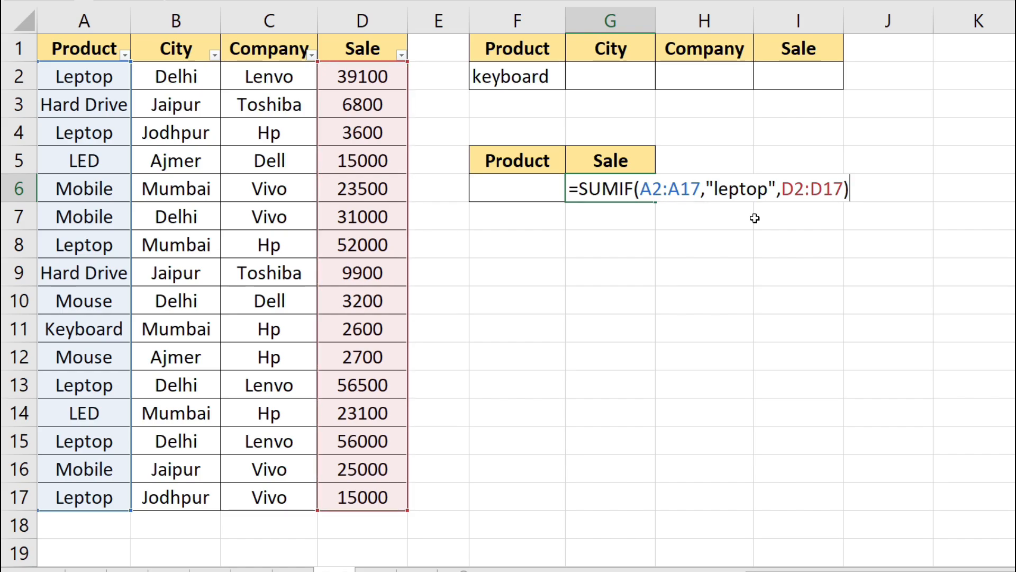
pyautogui.press('Return')
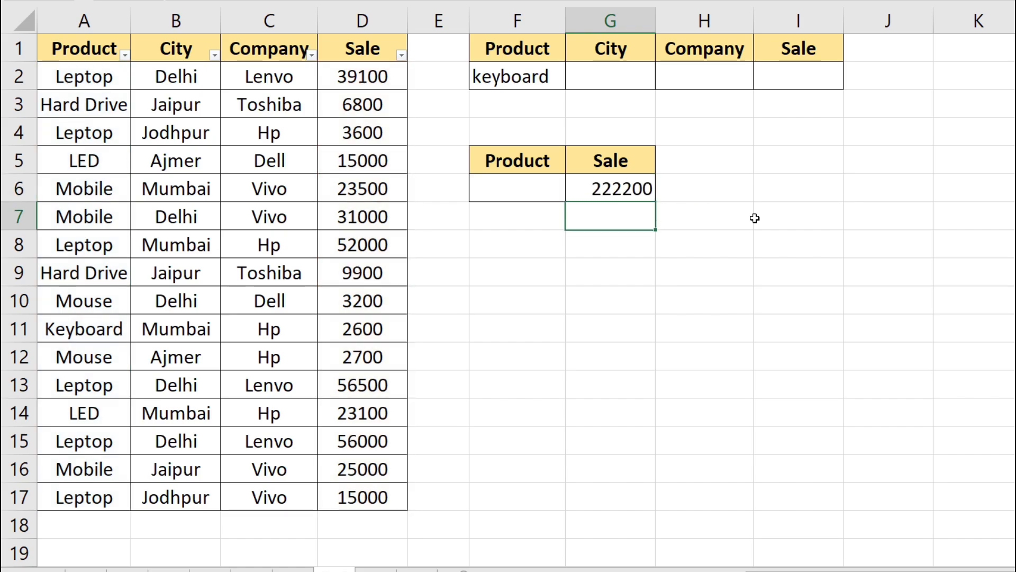
# Change the criteria of the SUMIF formula in G6 to "mobile"
pyautogui.click(613, 192)
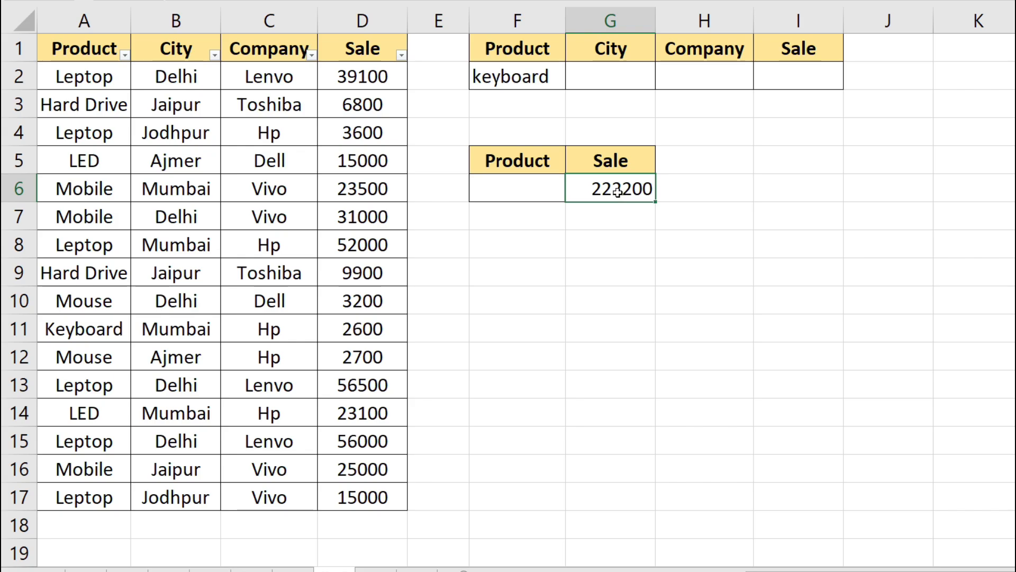
pyautogui.doubleClick(618, 191)
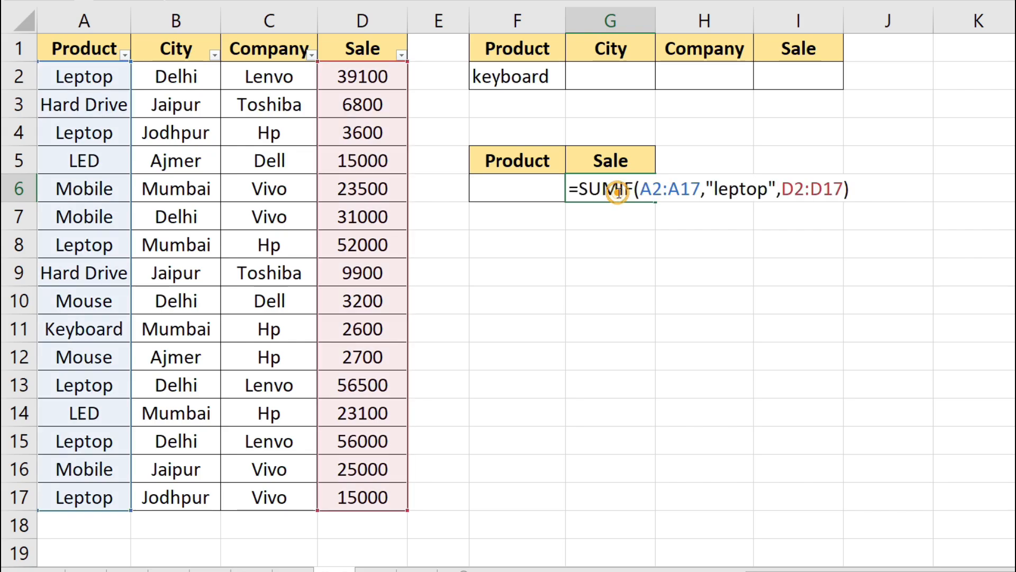
pyautogui.click(768, 191)
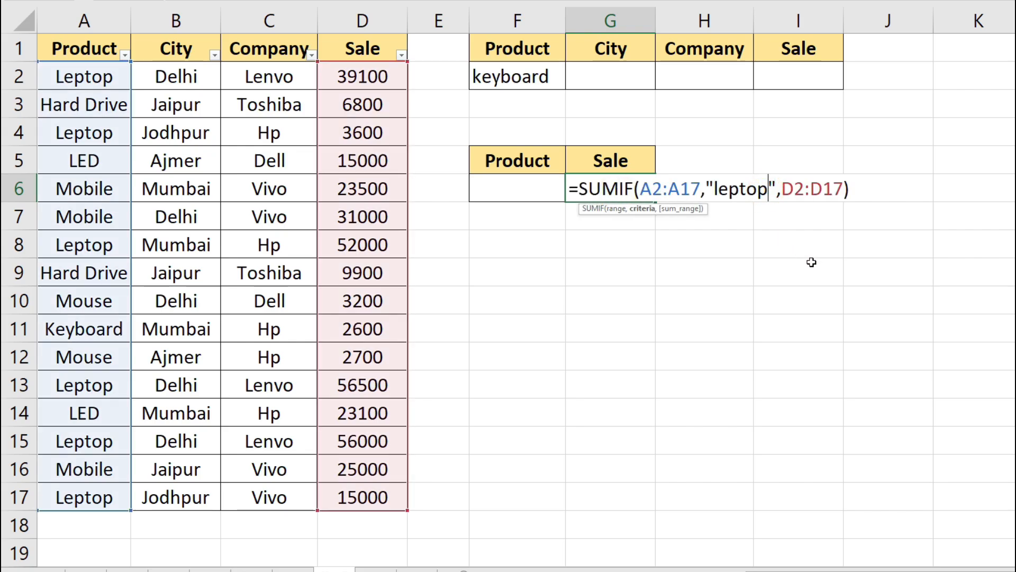
pyautogui.press('BackSpace')
pyautogui.press('BackSpace')
pyautogui.press('BackSpace')
pyautogui.press('BackSpace')
pyautogui.press('BackSpace')
pyautogui.press('BackSpace')
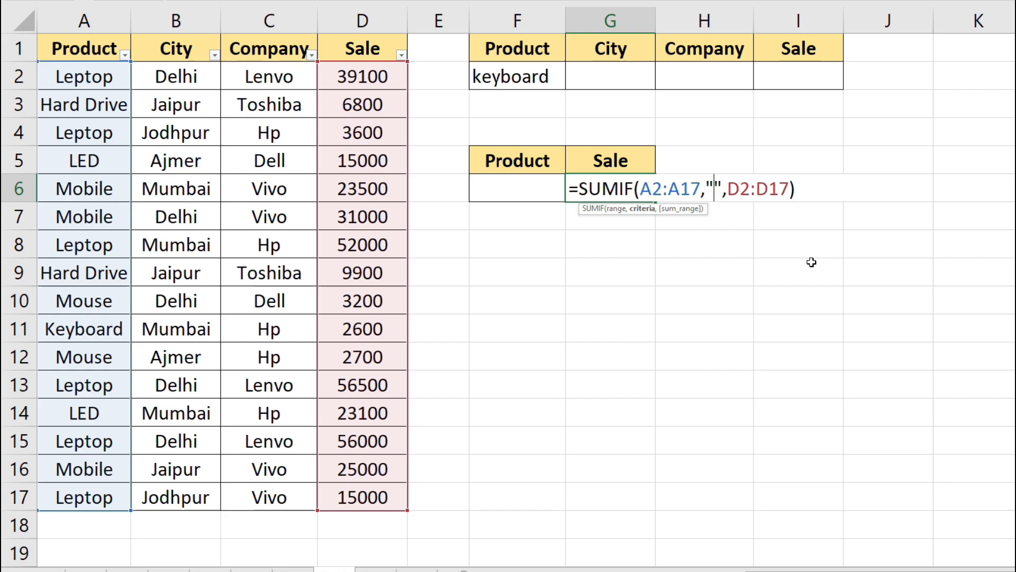
pyautogui.write('mobile')
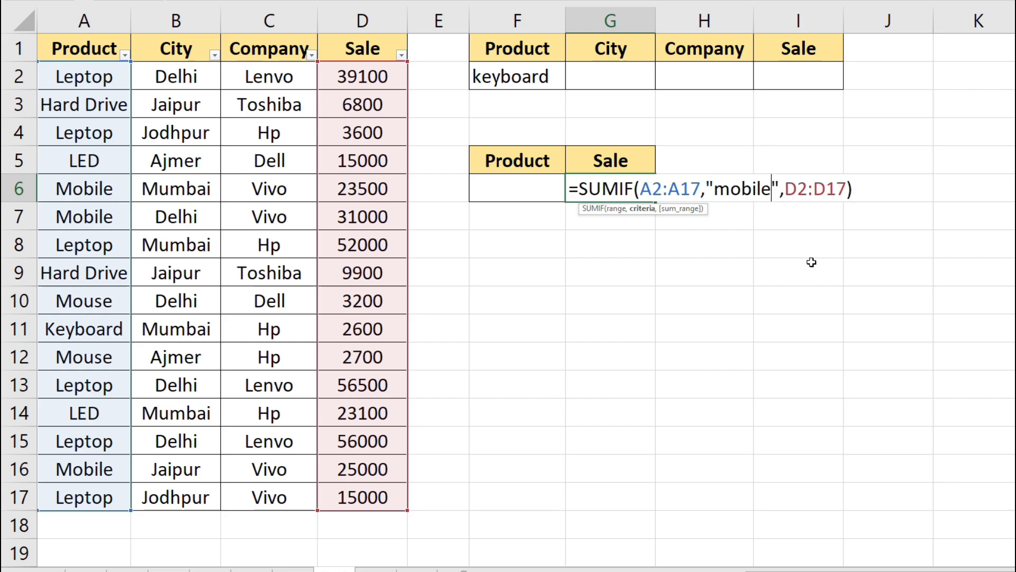
pyautogui.press('Return')
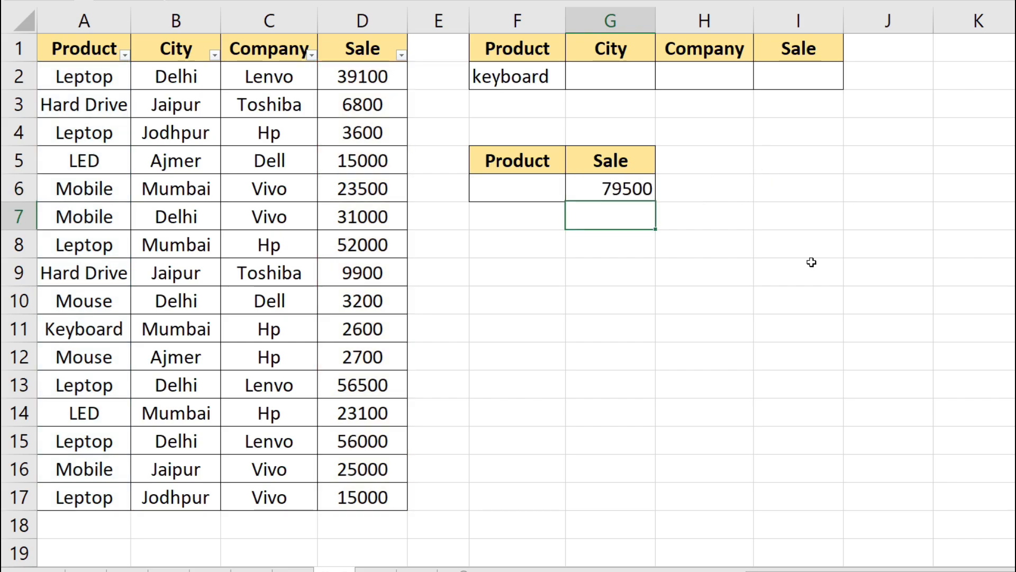
# Replace the text criteria in G6's SUMIF formula with a reference to cell F6, giving =SUMIF(A2:A17,F6,D2:D17)
pyautogui.click(631, 190)
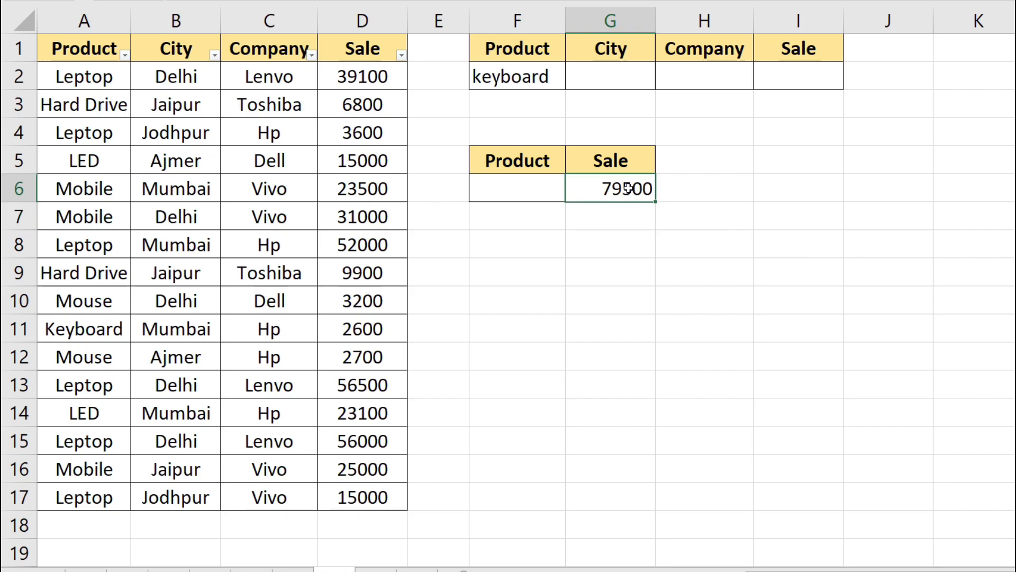
pyautogui.doubleClick(627, 189)
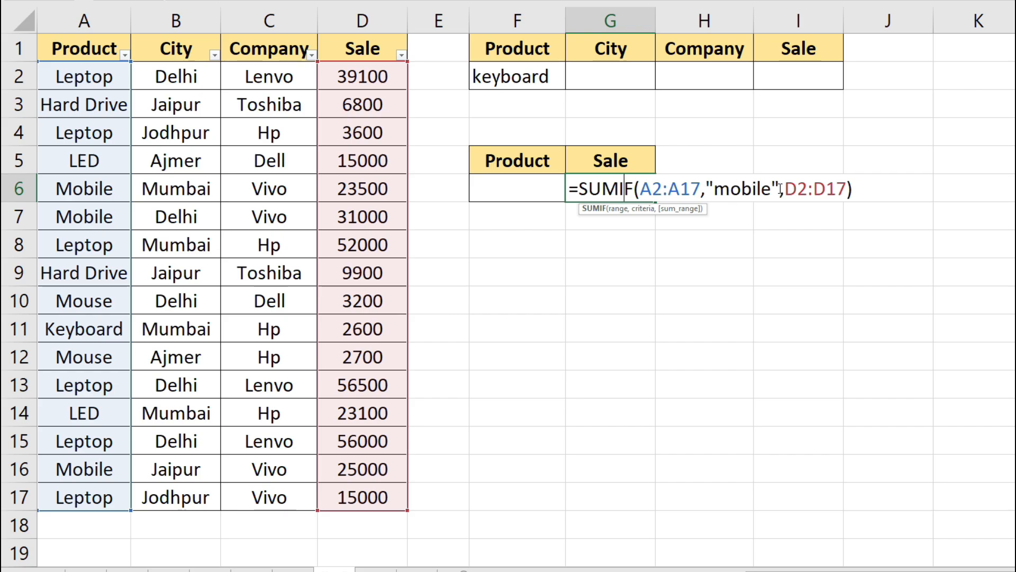
pyautogui.click(779, 189)
pyautogui.press('BackSpace')
pyautogui.press('BackSpace')
pyautogui.press('BackSpace')
pyautogui.press('BackSpace')
pyautogui.press('BackSpace')
pyautogui.press('BackSpace')
pyautogui.press('BackSpace')
pyautogui.press('BackSpace')
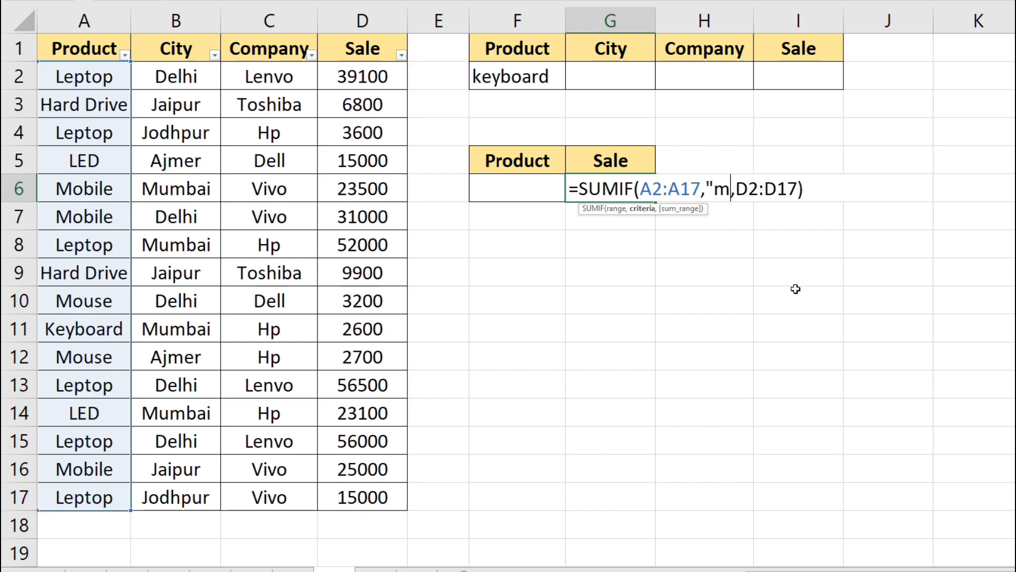
pyautogui.click(519, 190)
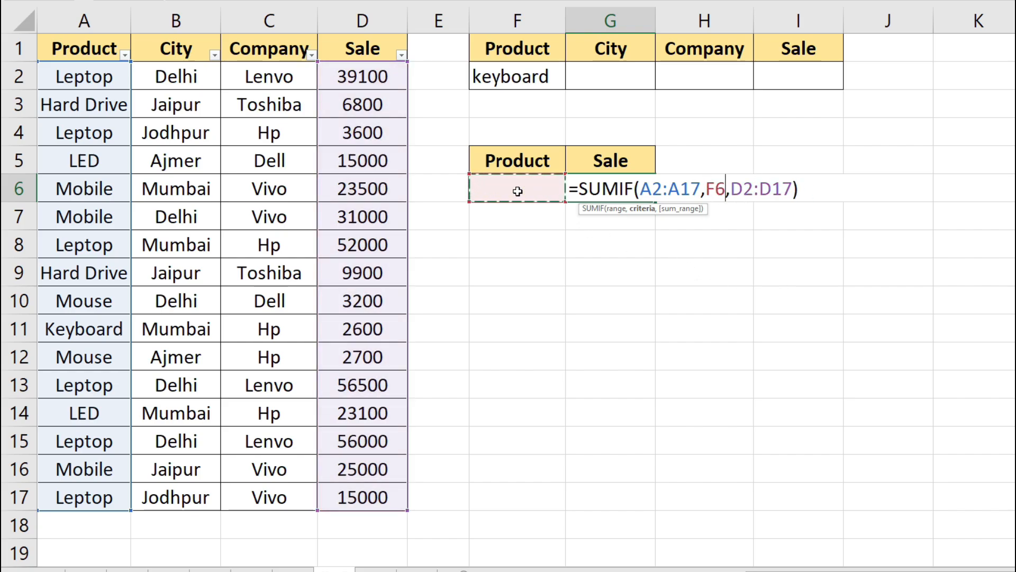
pyautogui.press('Return')
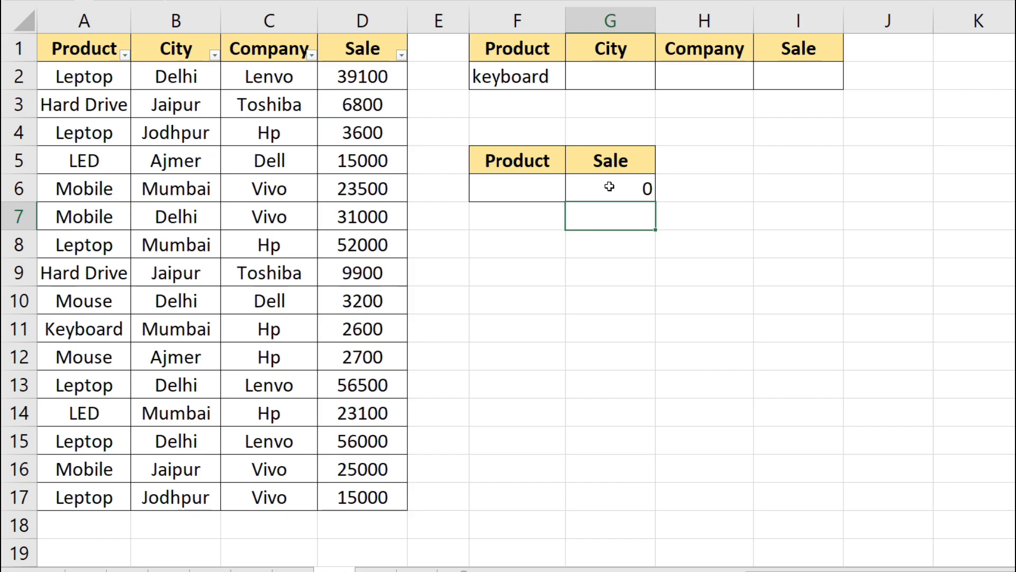
# Enter Leptop as the product in F6 to drive the SUMIF formula
pyautogui.click(519, 188)
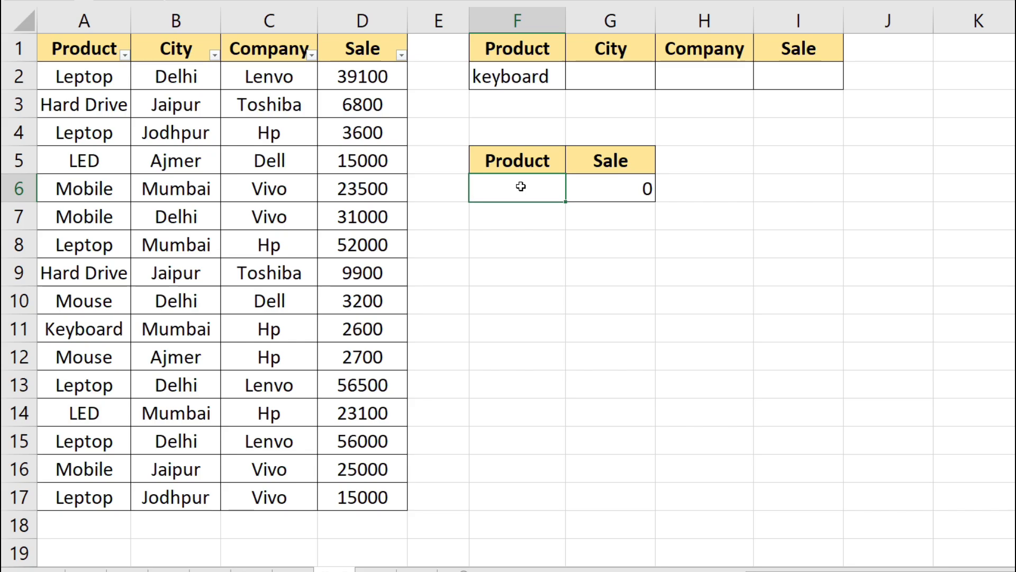
pyautogui.write('Leptop')
pyautogui.press('Return')
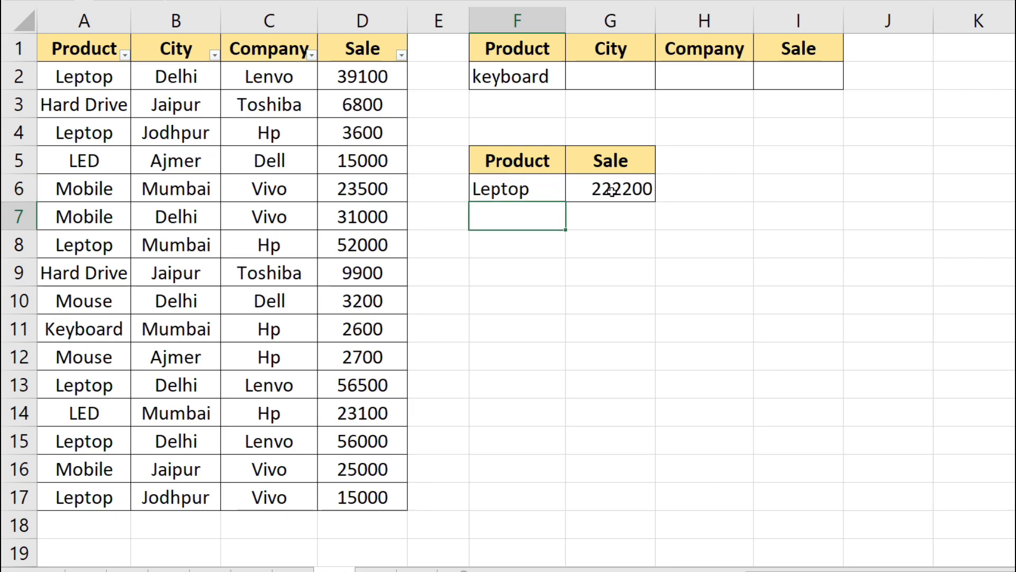
# Change the product in F6 to mobile to test the SUMIF formula in G6
pyautogui.click(528, 190)
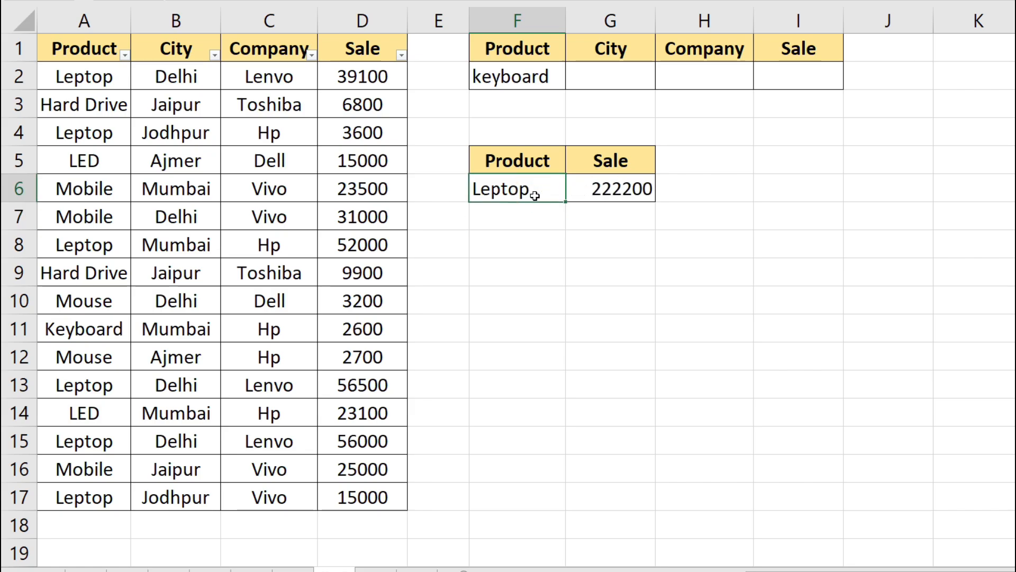
pyautogui.write('mobile')
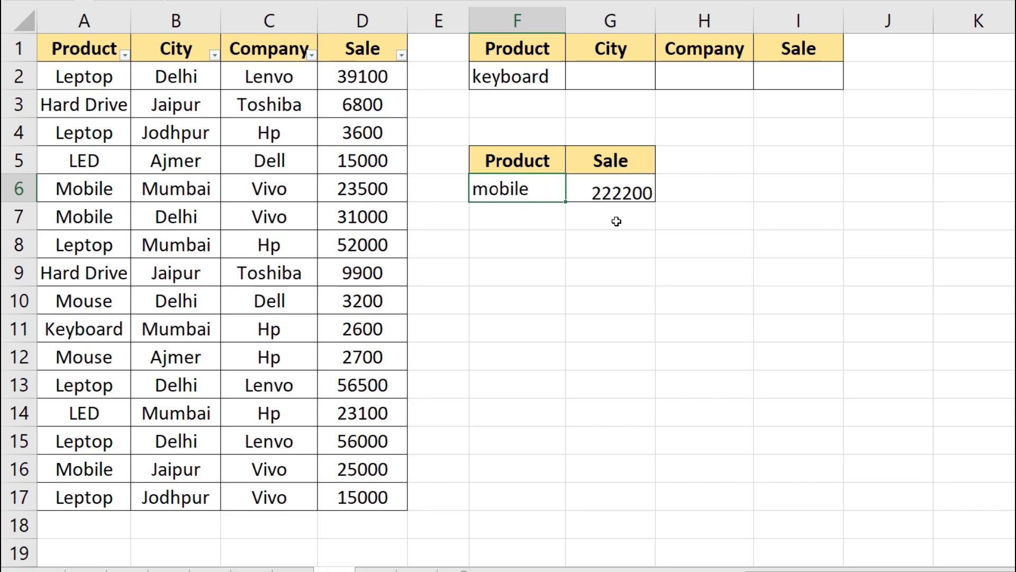
pyautogui.press('Return')
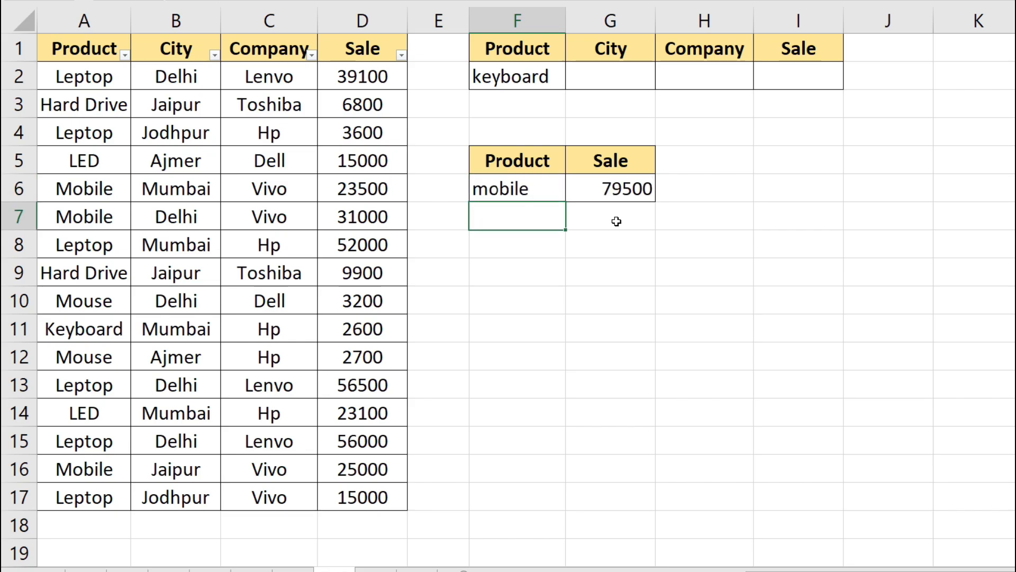
# Change the product in F6 to keyboard to retest the SUMIF total
pyautogui.click(532, 193)
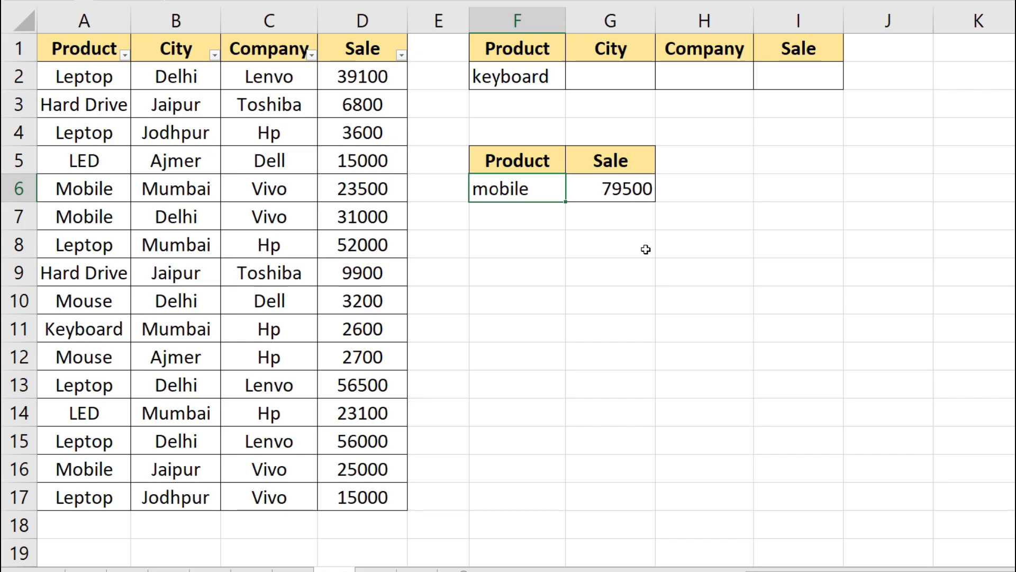
pyautogui.write('keybo')
pyautogui.write('ard')
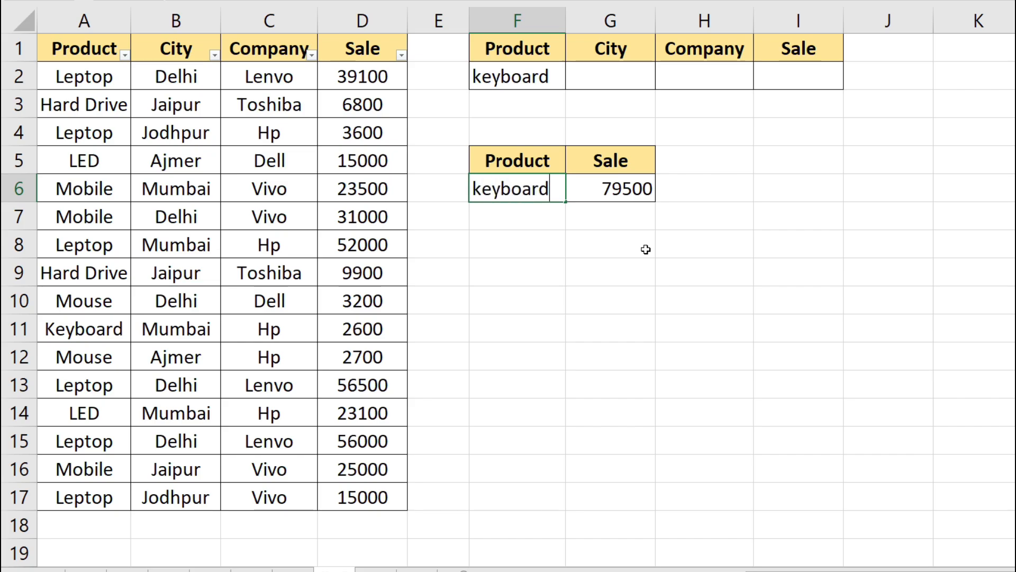
pyautogui.press('Return')
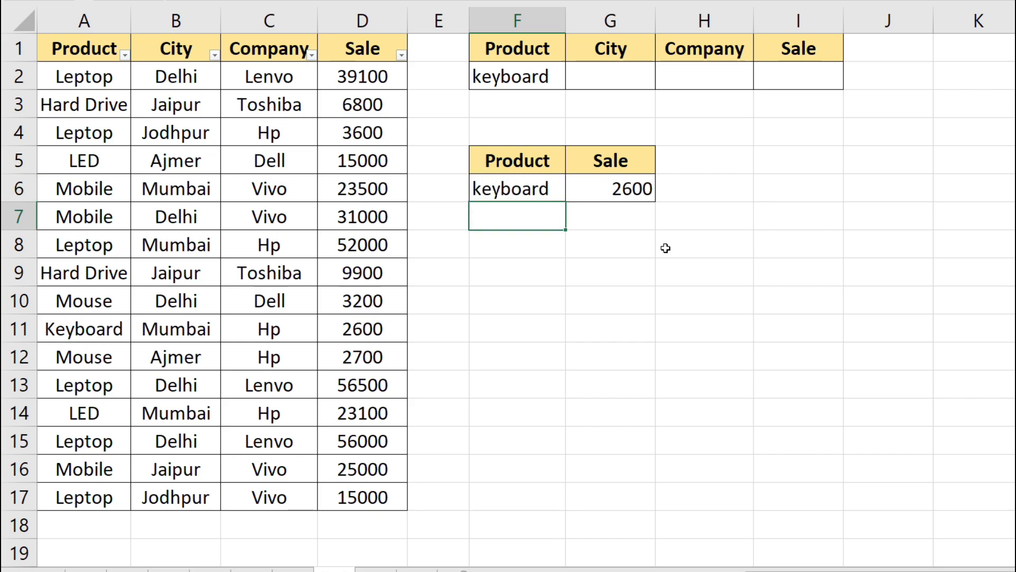
# Enter mouse as the product criteria in cell F6
pyautogui.click(512, 188)
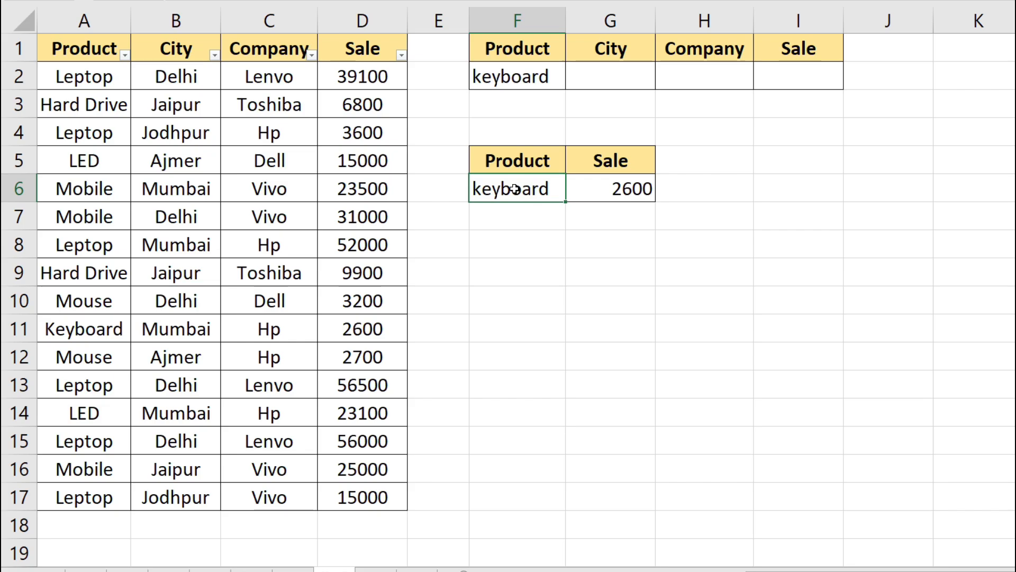
pyautogui.write('mouse')
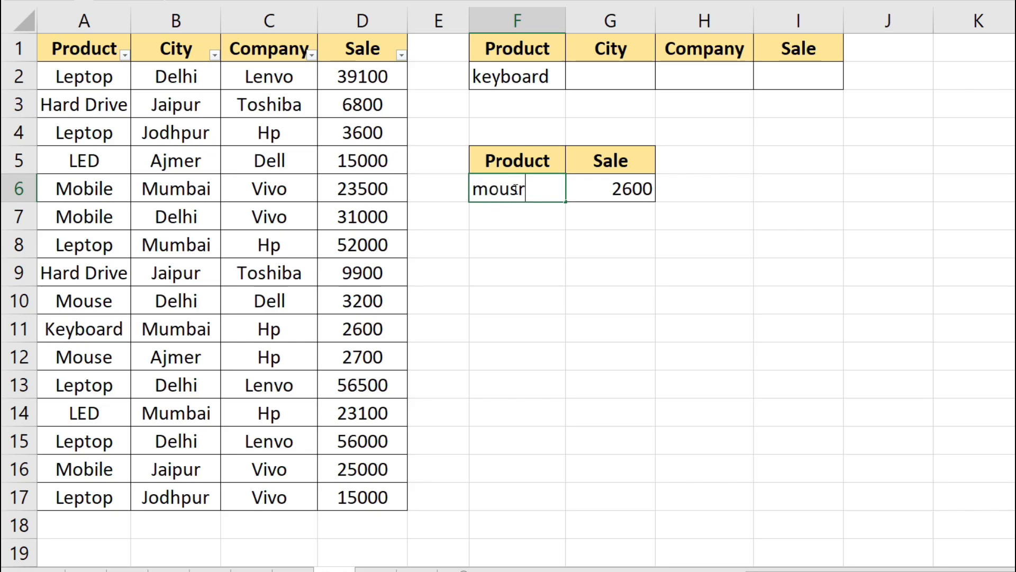
pyautogui.press('Return')
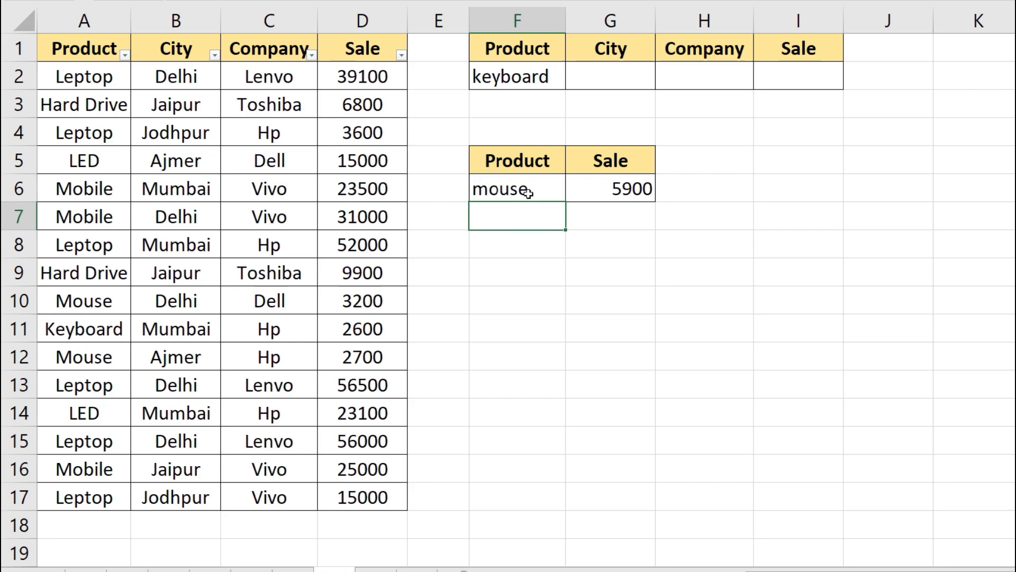
pyautogui.click(623, 191)
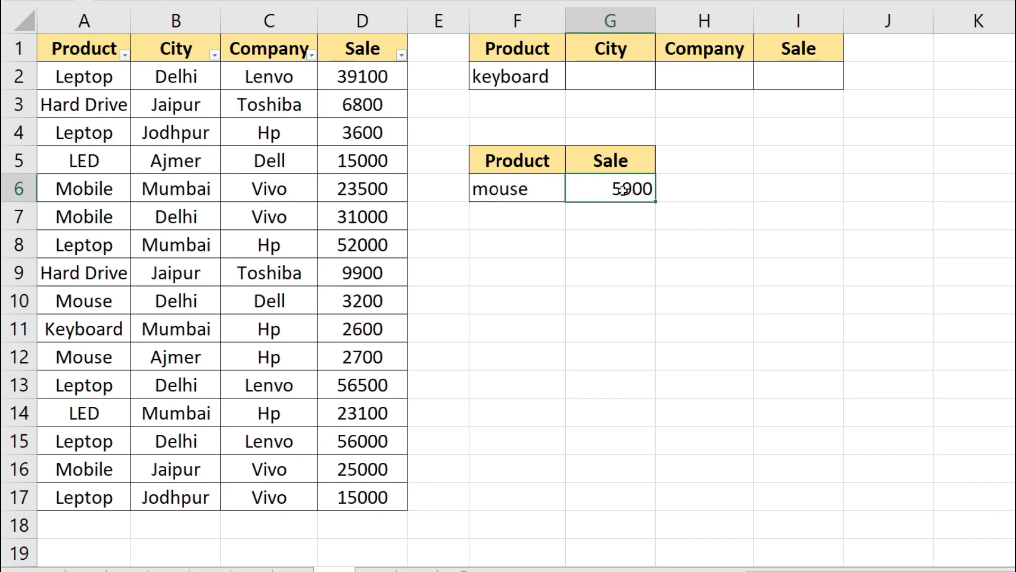
pyautogui.press('Left')
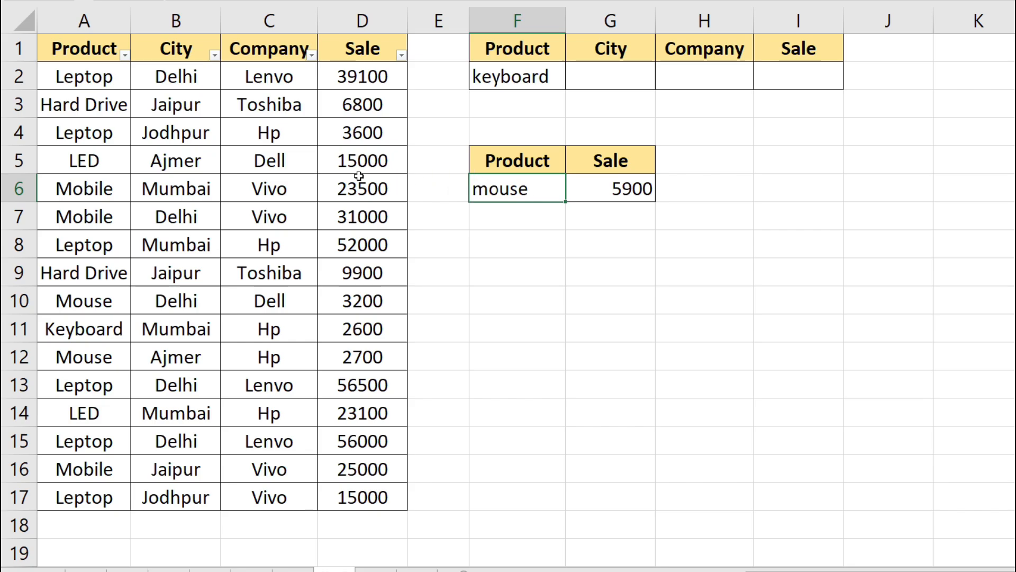
# Copy the product names in A2:A17 and paste them starting at cell G8
pyautogui.moveTo(100, 78); pyautogui.dragTo(104, 492)
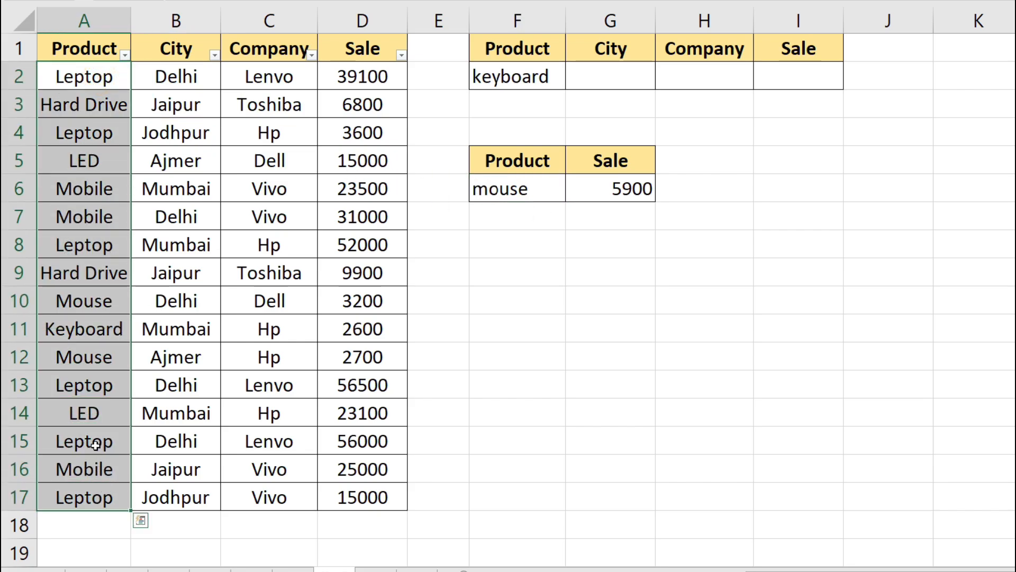
pyautogui.hotkey('ctrl', 'c')
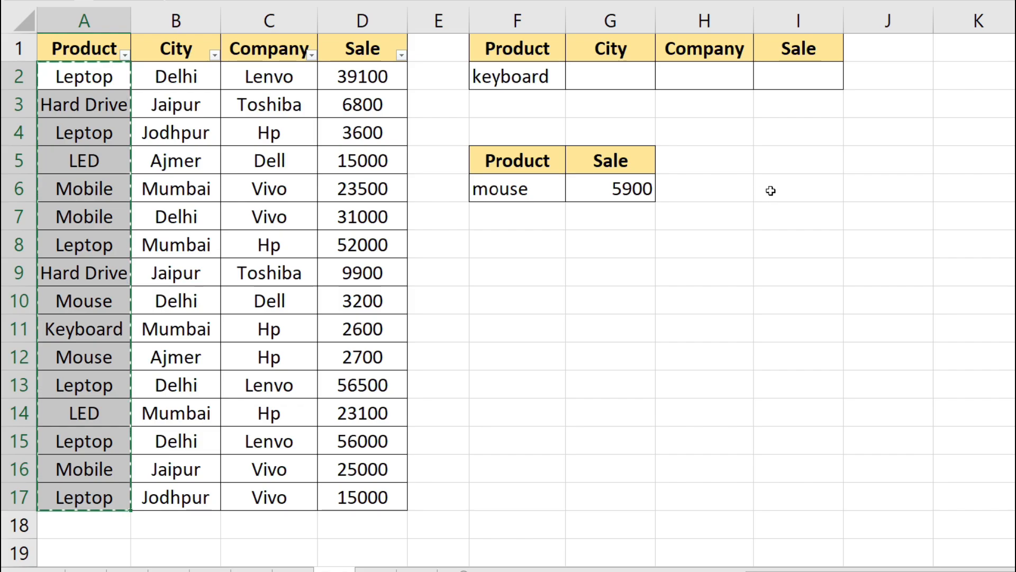
pyautogui.click(607, 239)
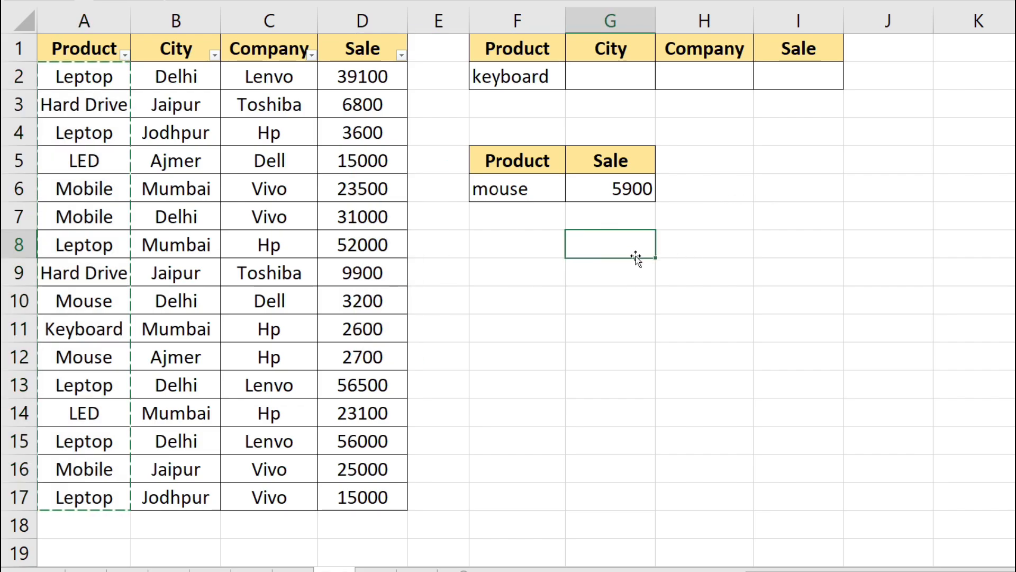
pyautogui.hotkey('ctrl', 'v')
pyautogui.scroll(-3, 625, 328)
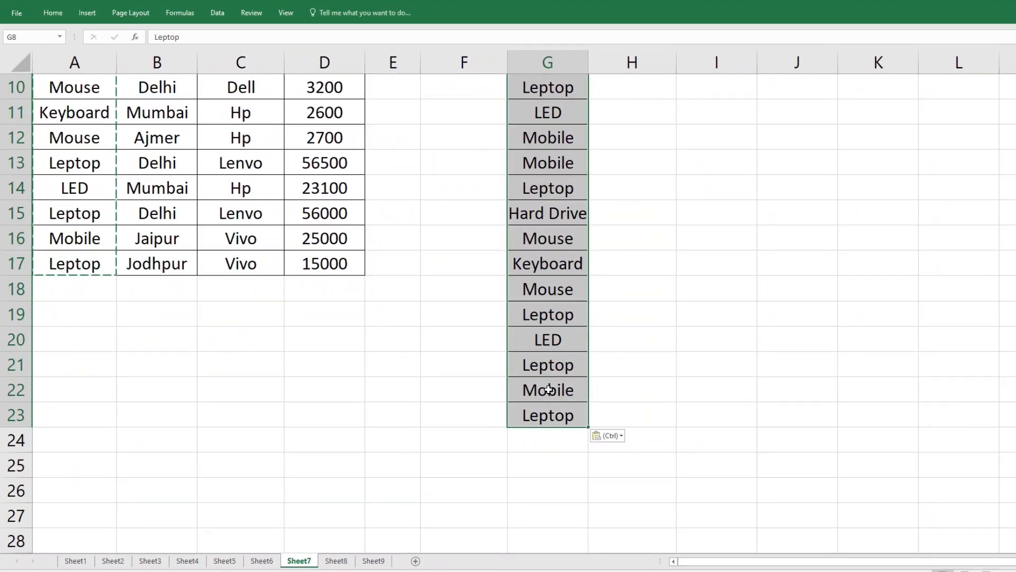
pyautogui.scroll(2, 549, 389)
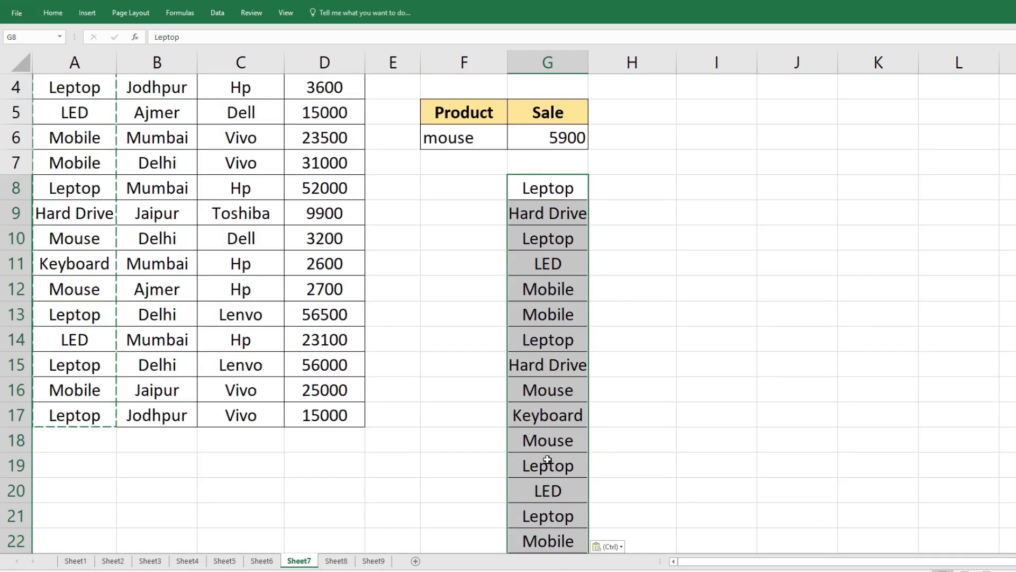
# Remove the duplicates from the pasted product list in column G and select the remaining names in G8:G13
pyautogui.click(215, 14)
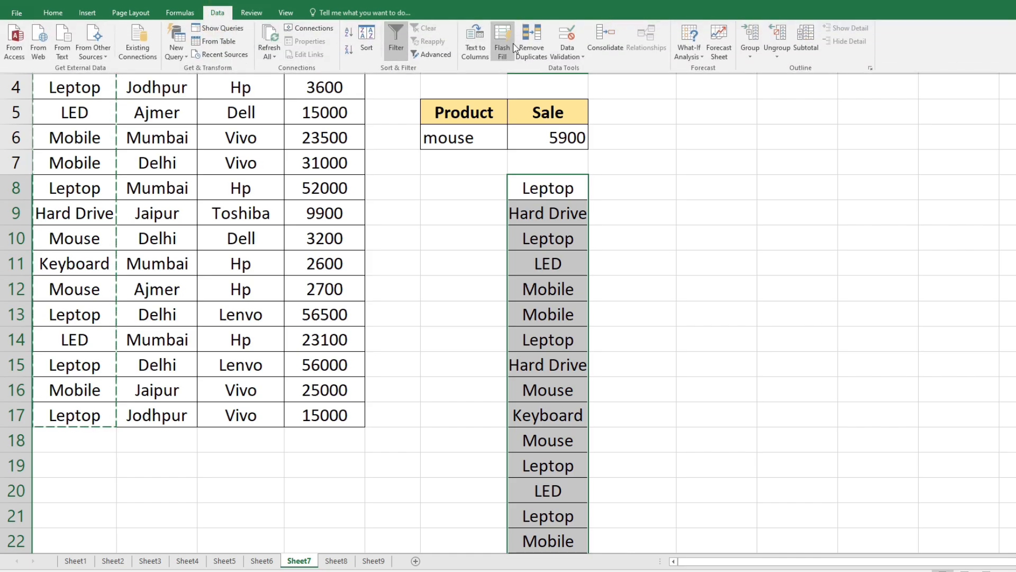
pyautogui.click(532, 39)
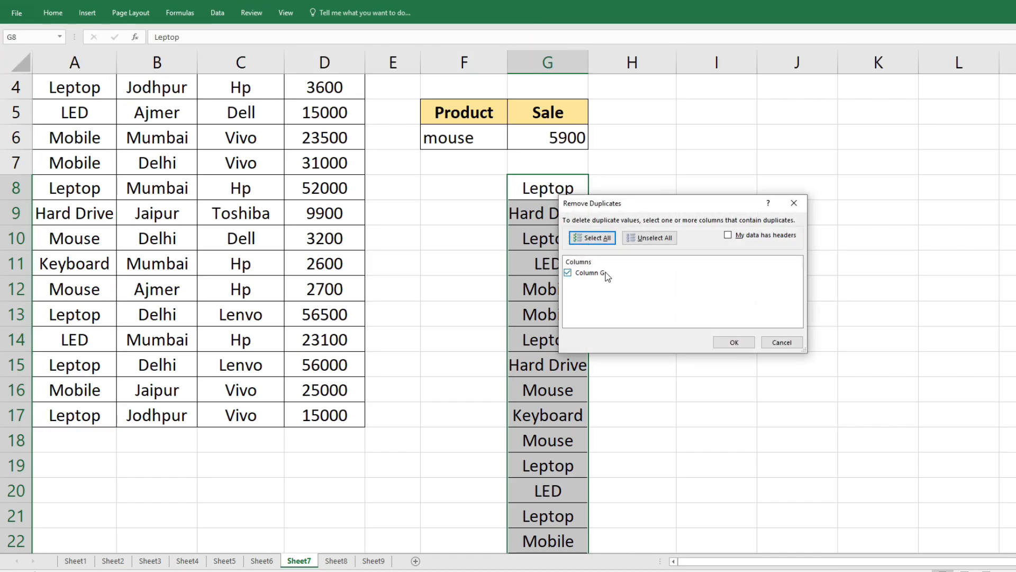
pyautogui.click(731, 342)
pyautogui.click(546, 323)
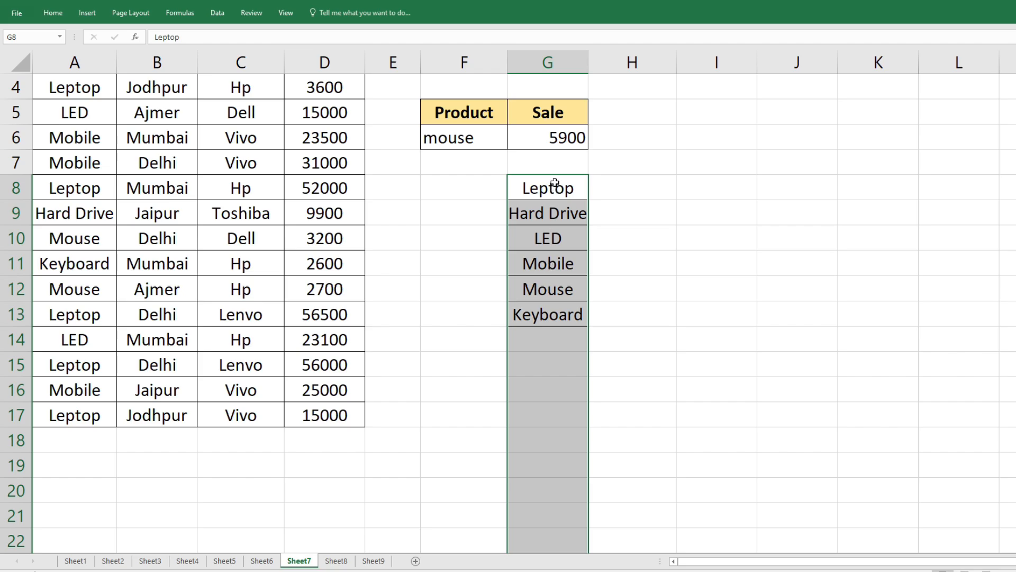
pyautogui.moveTo(553, 185); pyautogui.dragTo(552, 305)
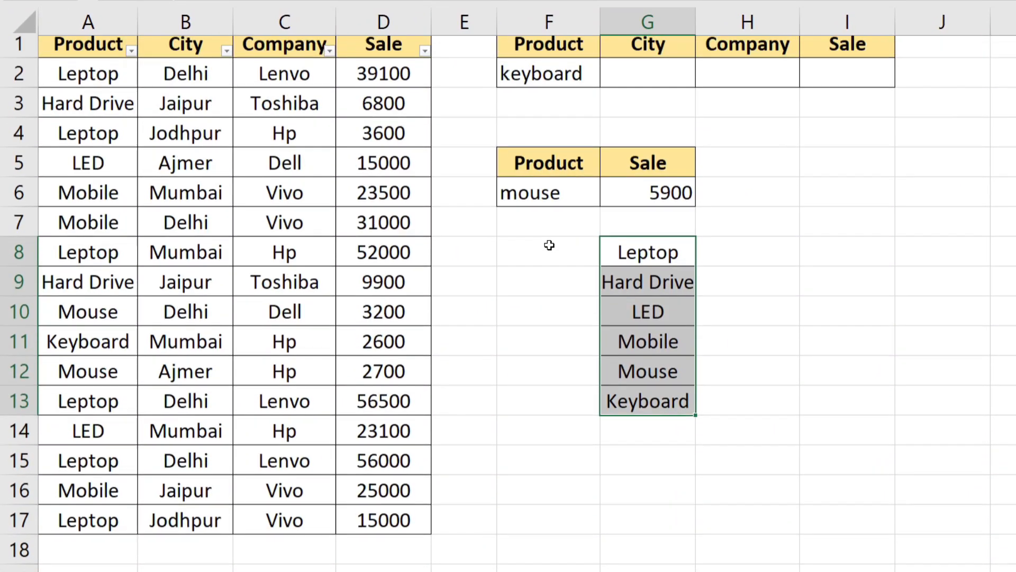
pyautogui.scroll(1, 550, 245)
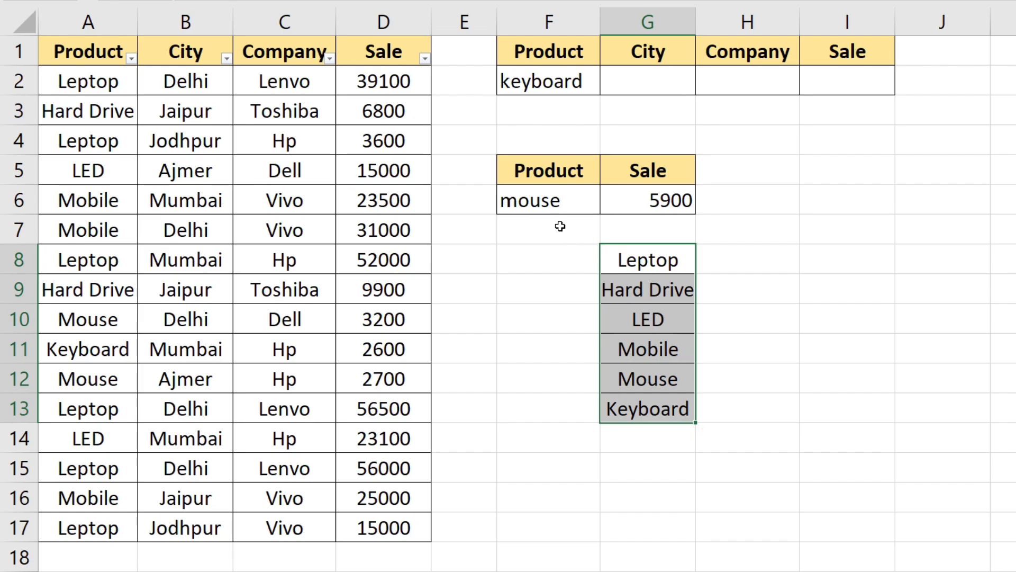
# Set up data validation for F6 that allows a List with =$G$8:$G$13 as its source
pyautogui.click(560, 201)
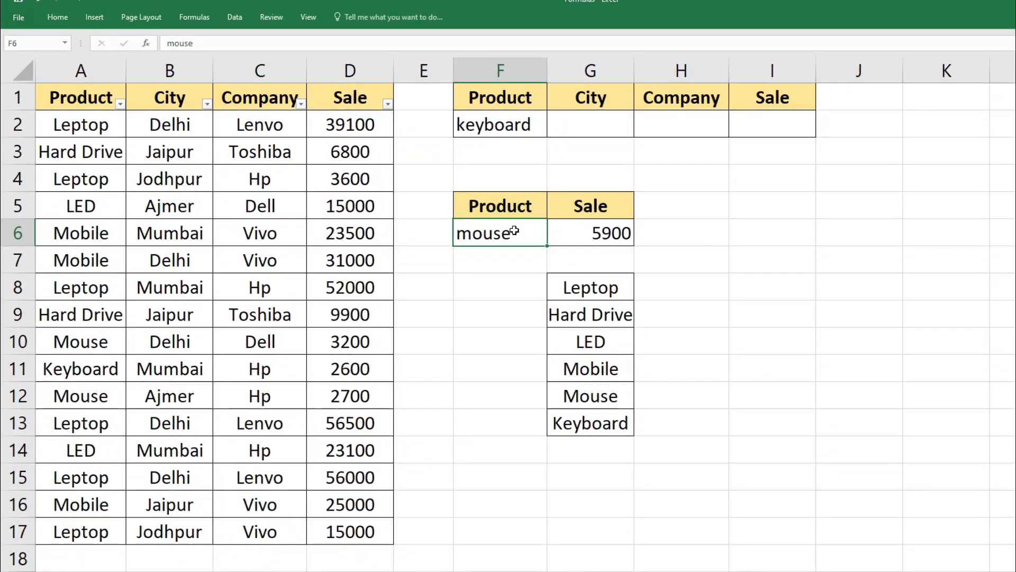
pyautogui.click(238, 16)
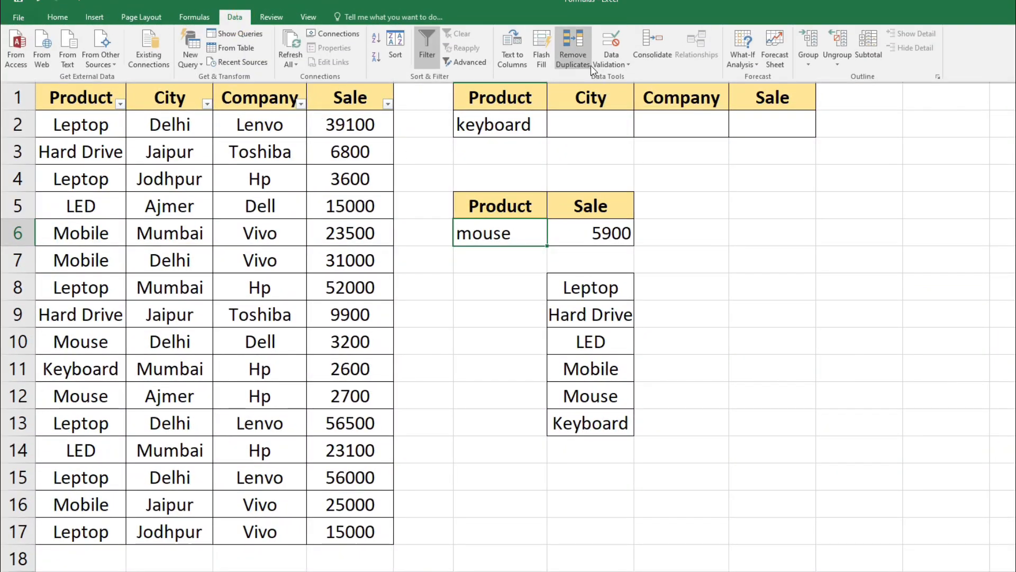
pyautogui.click(611, 65)
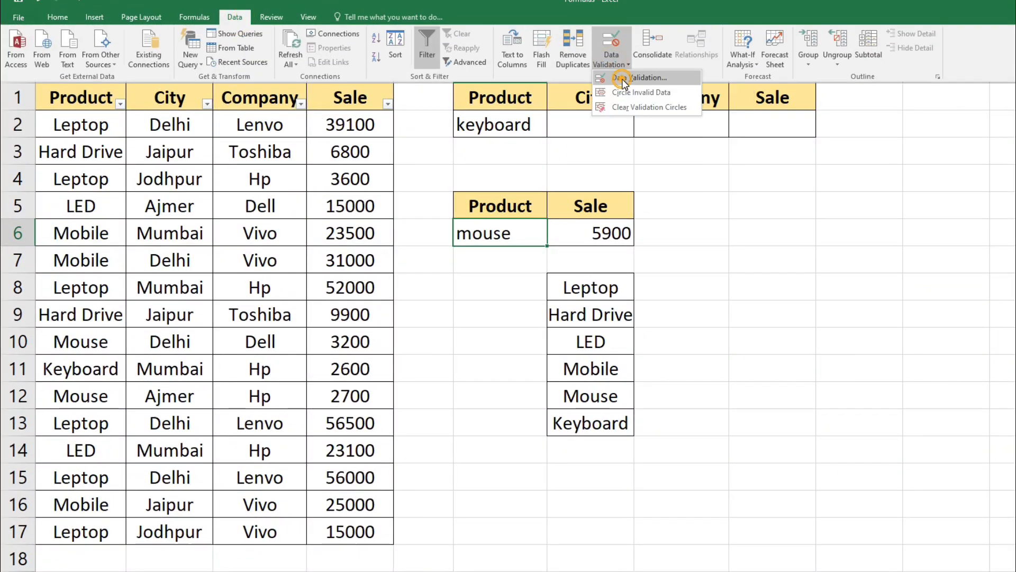
pyautogui.click(622, 74)
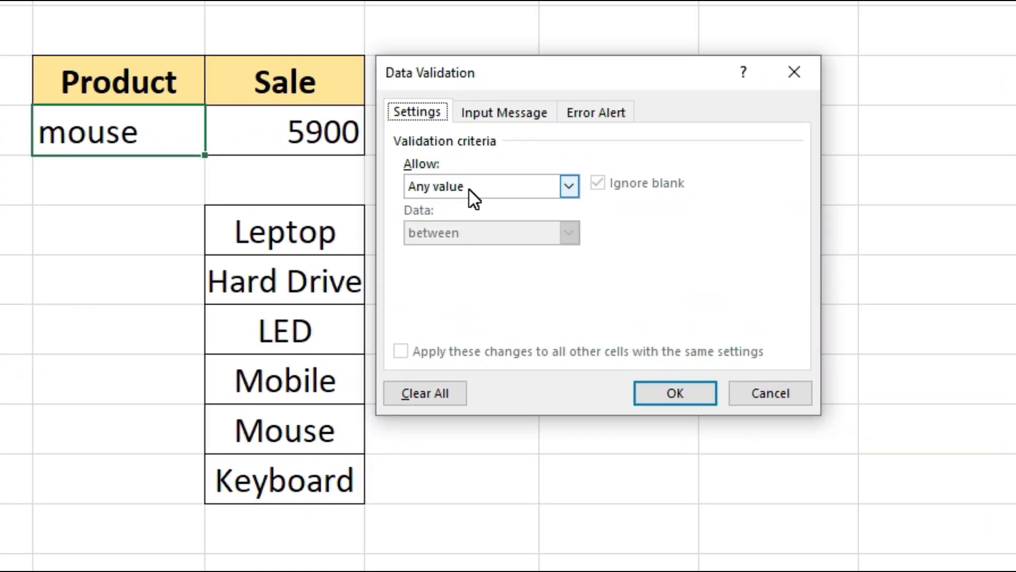
pyautogui.click(690, 264)
pyautogui.click(434, 251)
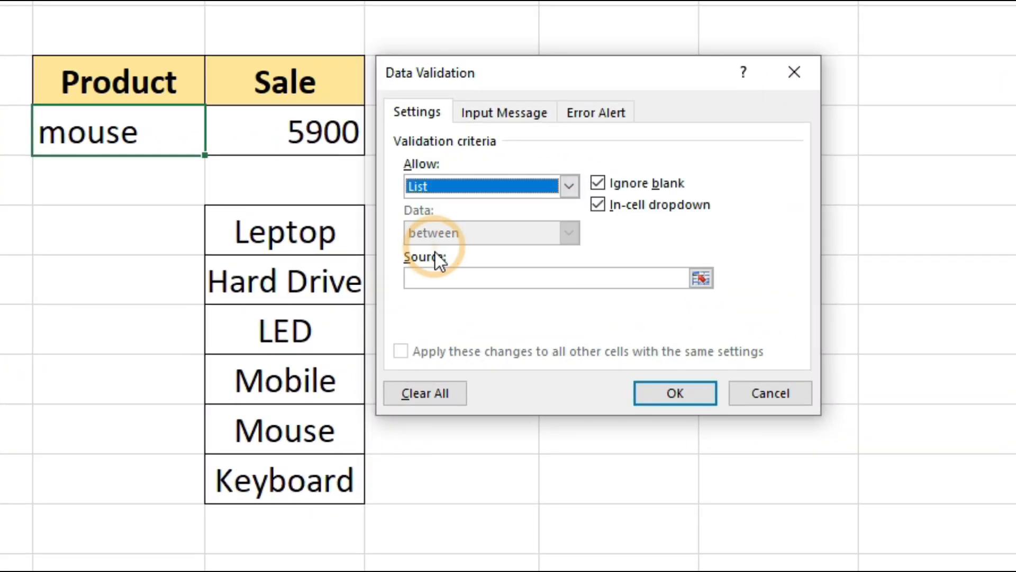
pyautogui.click(430, 278)
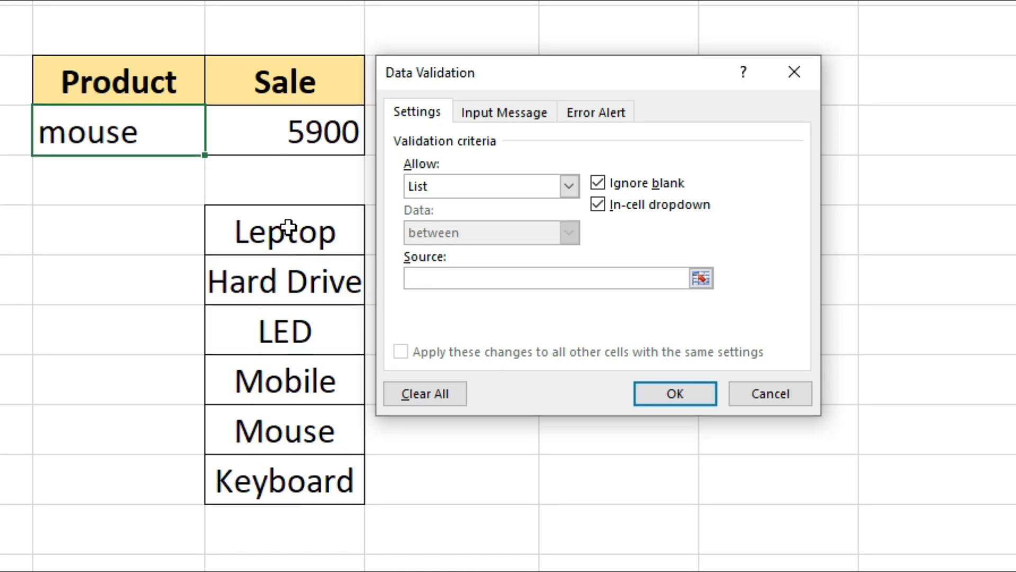
pyautogui.moveTo(288, 228); pyautogui.dragTo(291, 454)
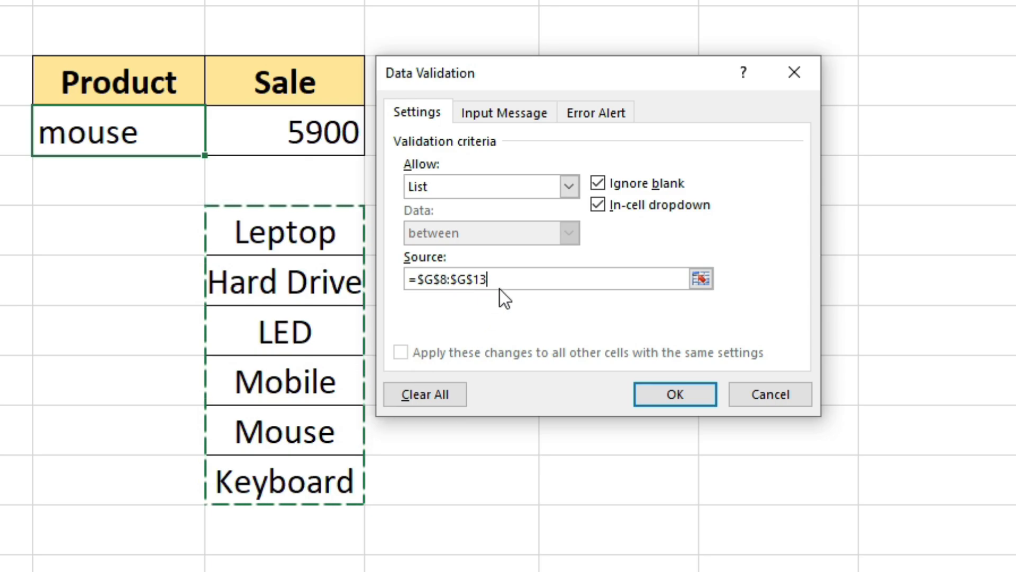
# Replace the source of F6's validation list with the entries Leptop, Hard Drive, LED, Mobile, Mouse, Keyboard and apply the rule
pyautogui.press('BackSpace')
pyautogui.press('BackSpace')
pyautogui.press('BackSpace')
pyautogui.press('BackSpace')
pyautogui.press('BackSpace')
pyautogui.press('BackSpace')
pyautogui.press('BackSpace')
pyautogui.press('BackSpace')
pyautogui.press('BackSpace')
pyautogui.press('BackSpace')
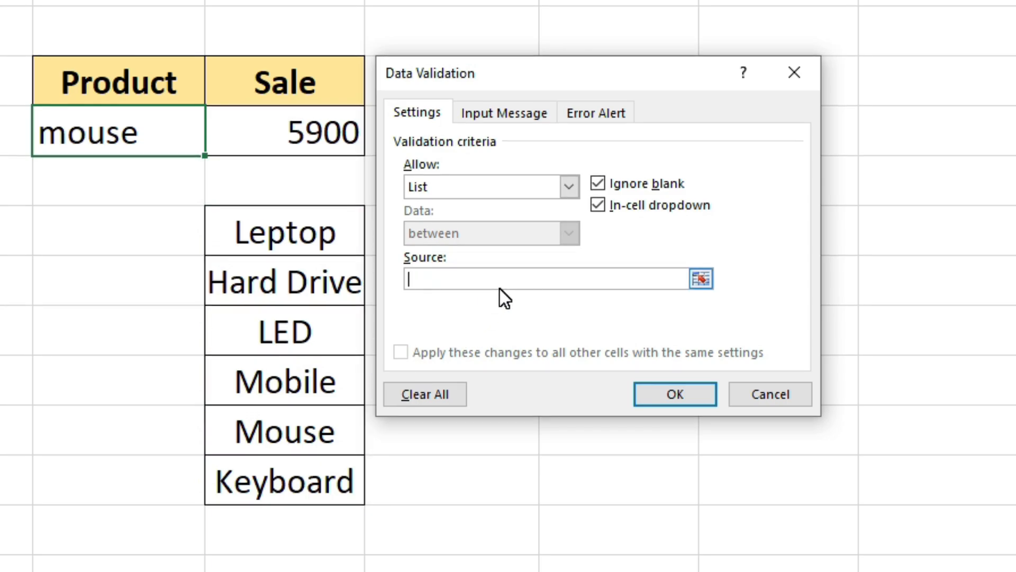
pyautogui.write('L')
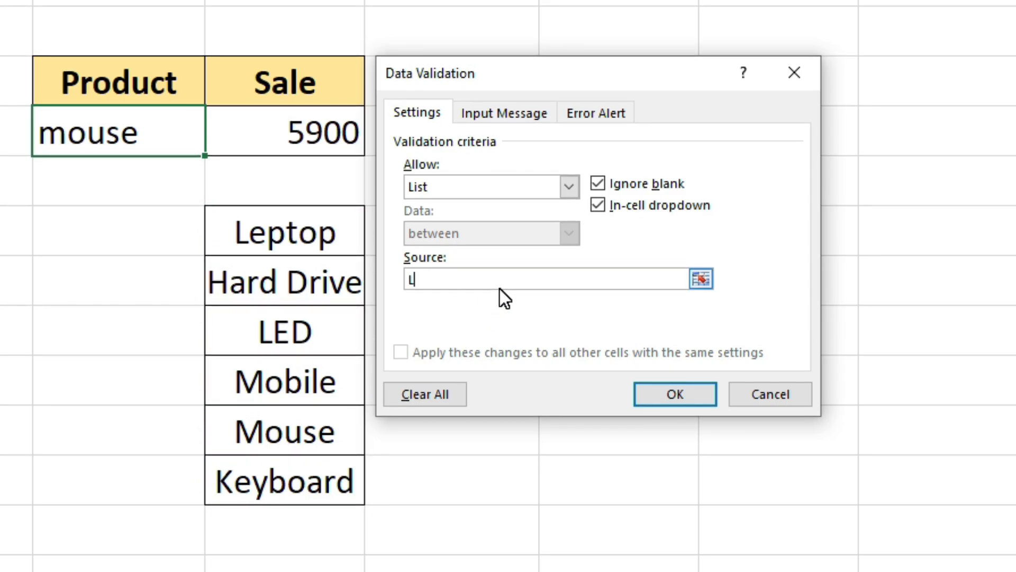
pyautogui.write('eptop, ')
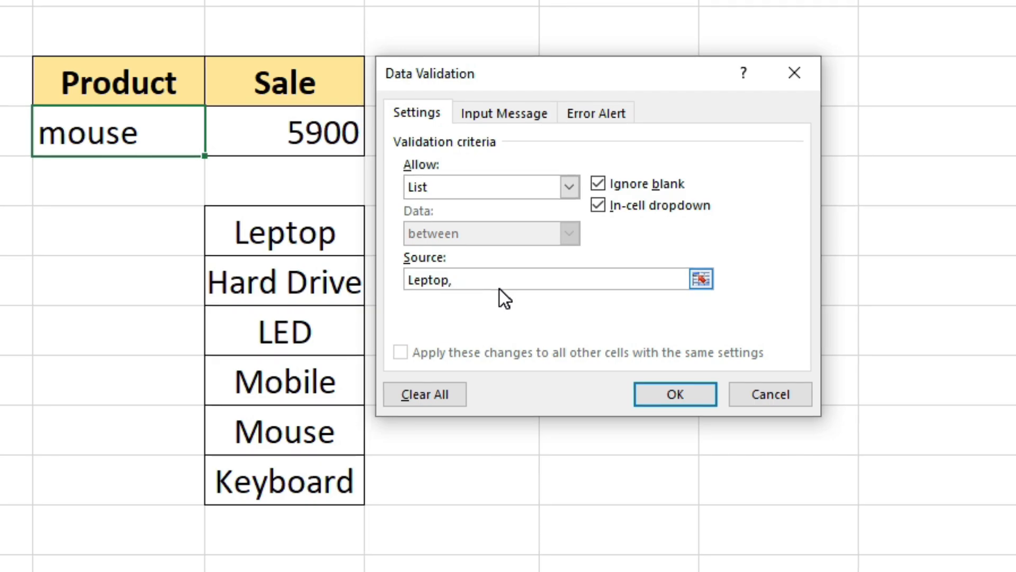
pyautogui.write('Hard')
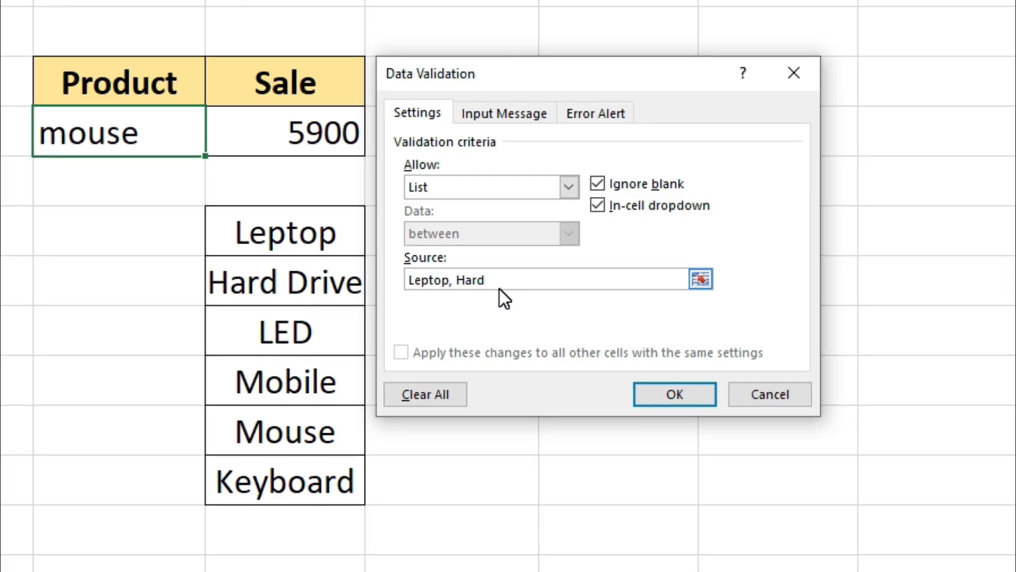
pyautogui.write(' Dr')
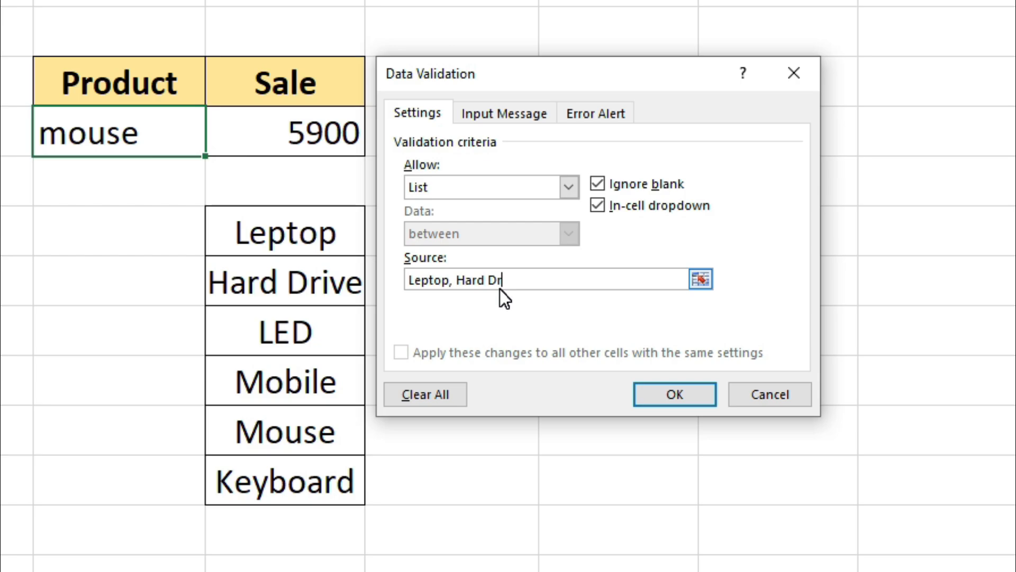
pyautogui.write('ive')
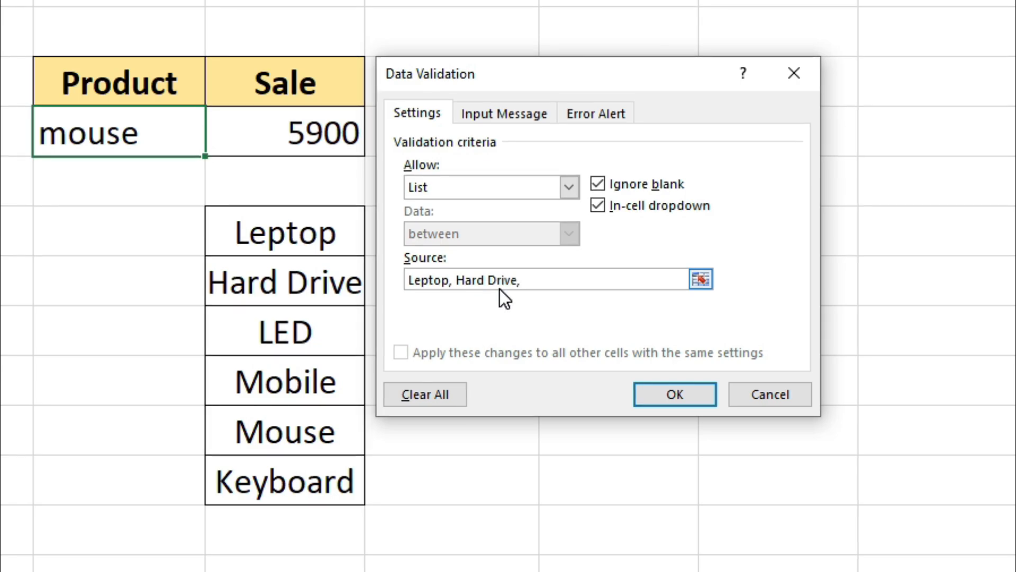
pyautogui.write(', LE')
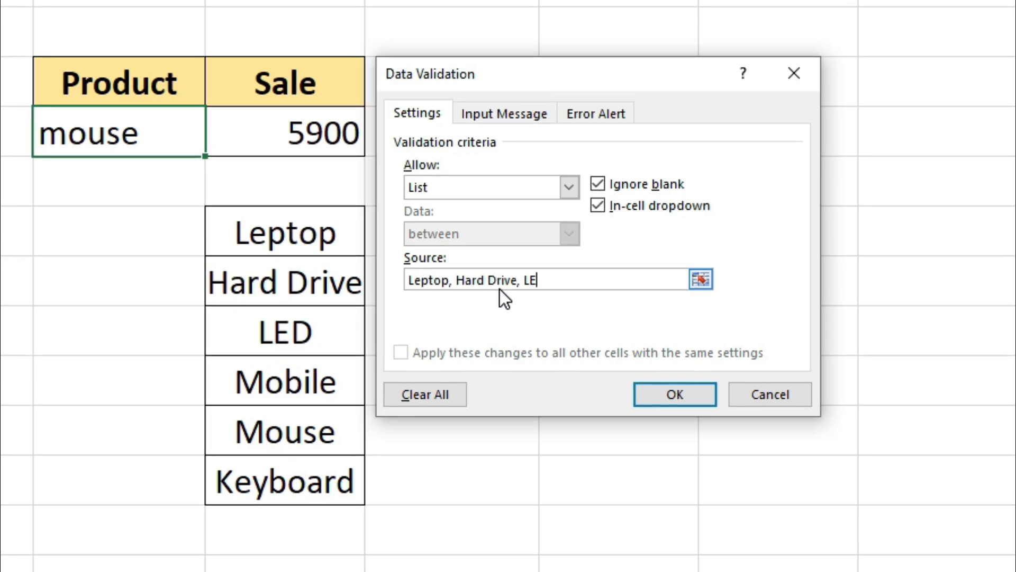
pyautogui.write('D, M')
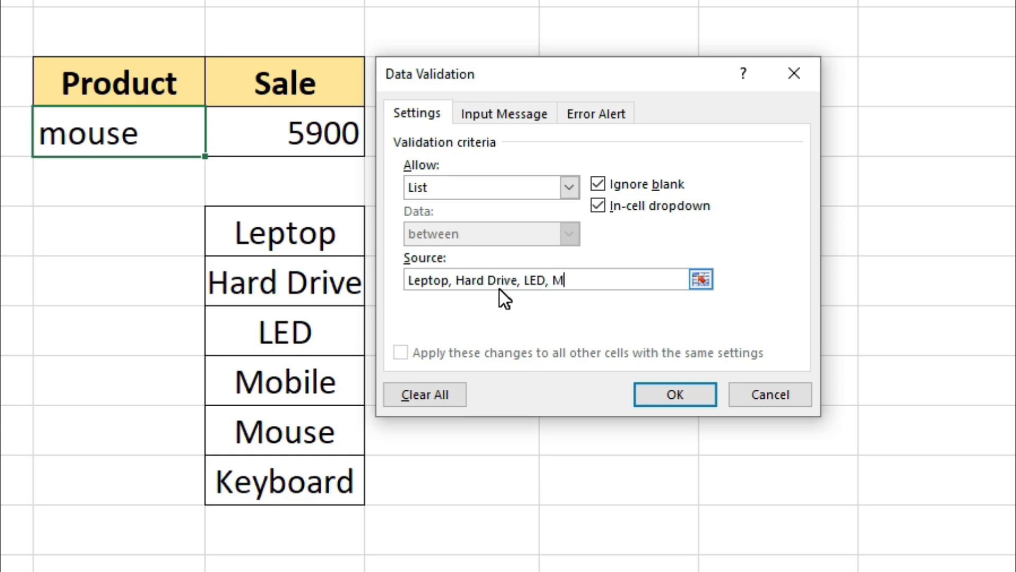
pyautogui.write('obile, ')
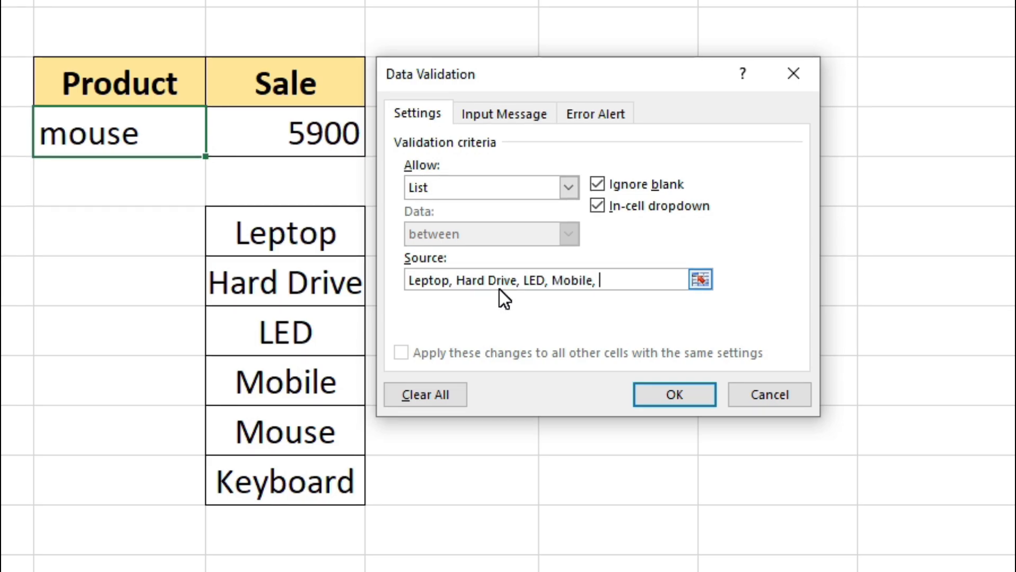
pyautogui.write('Mouse, Keyboard')
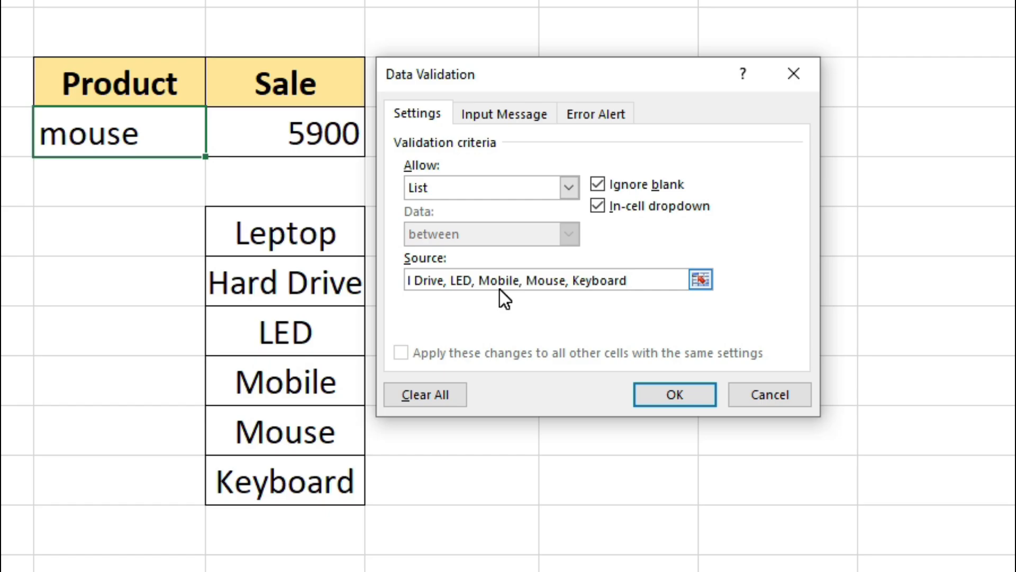
pyautogui.click(667, 396)
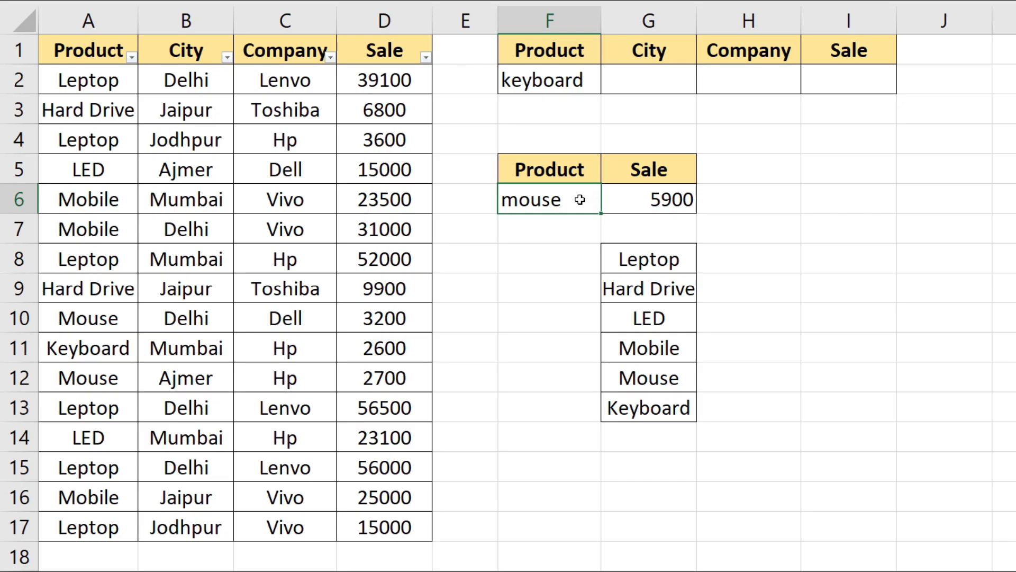
# Open the product drop-down list in cell F6
pyautogui.click(585, 198)
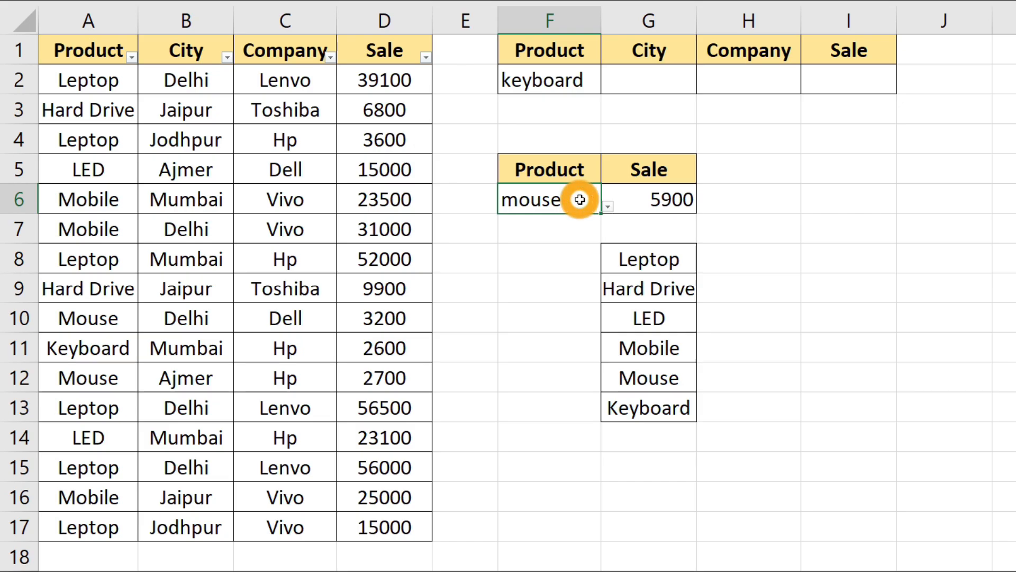
pyautogui.click(608, 207)
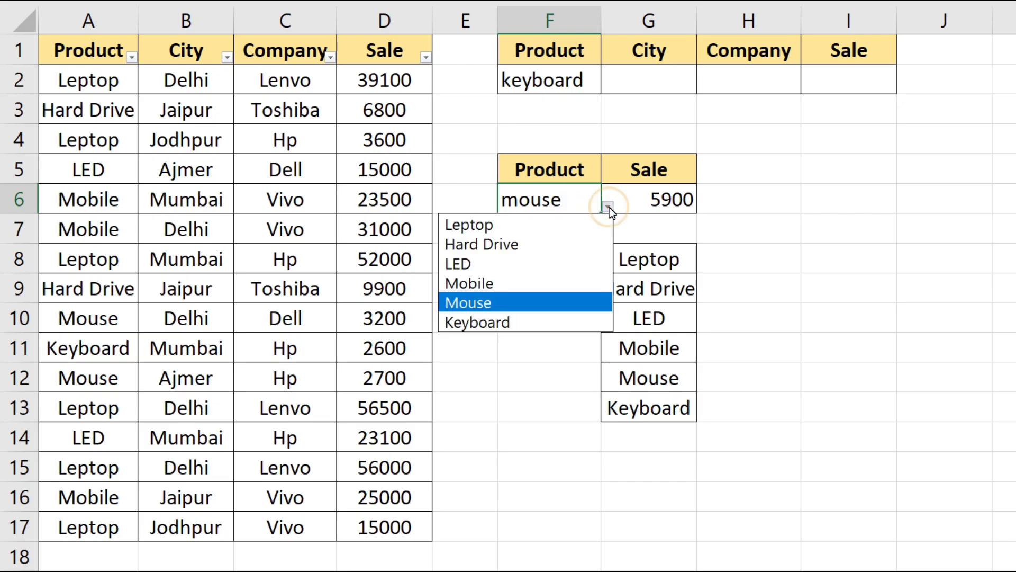